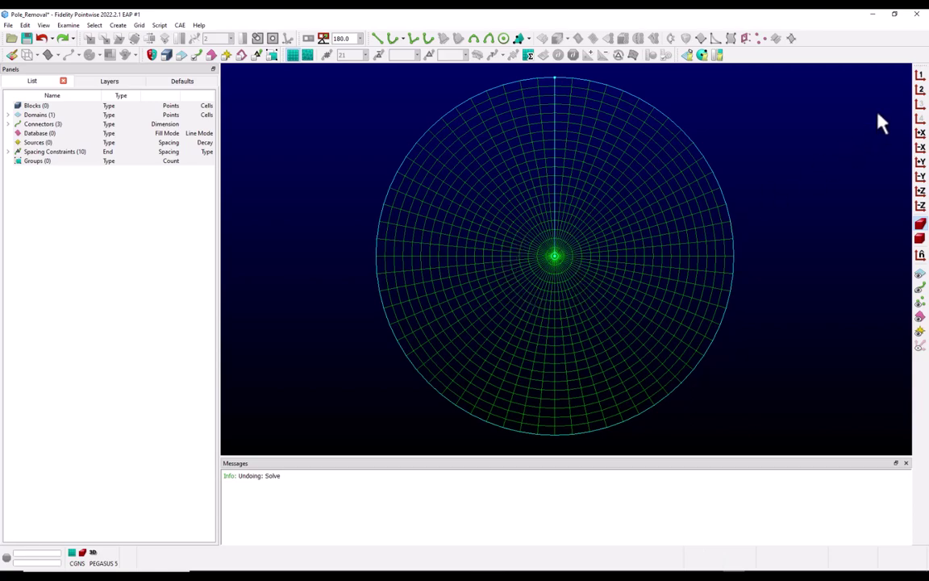
Split the circular domain in the I direction at 10.0 5.5 0.0 and delete the inner part containing the pole.
{"action": "key", "text": "2"}
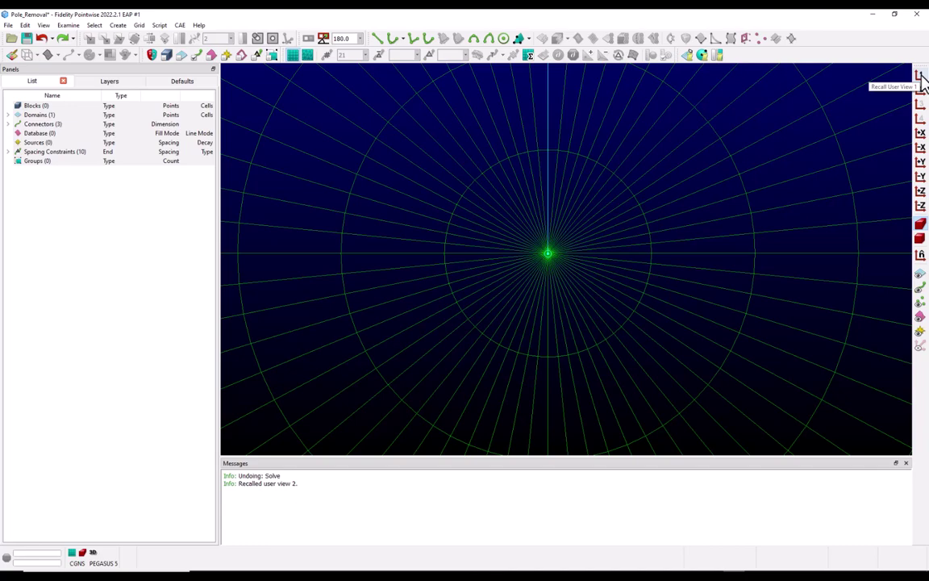
{"action": "left_click", "coordinate": [920, 75]}
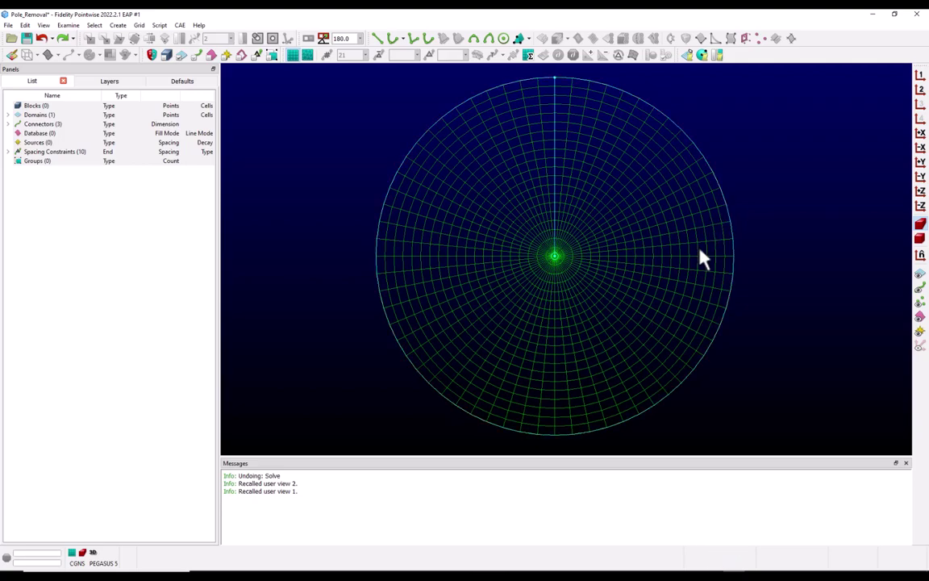
{"action": "left_click", "coordinate": [703, 303]}
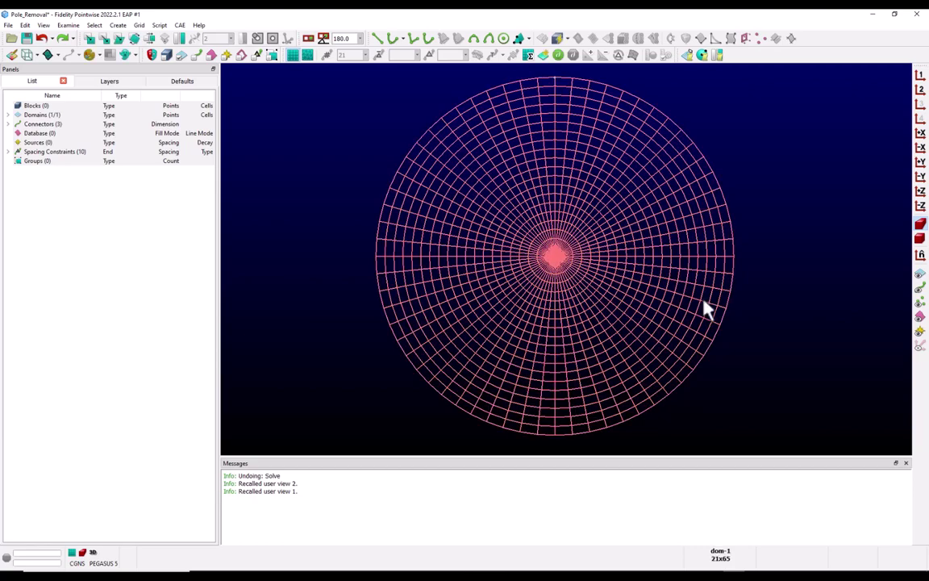
{"action": "left_click", "coordinate": [167, 52]}
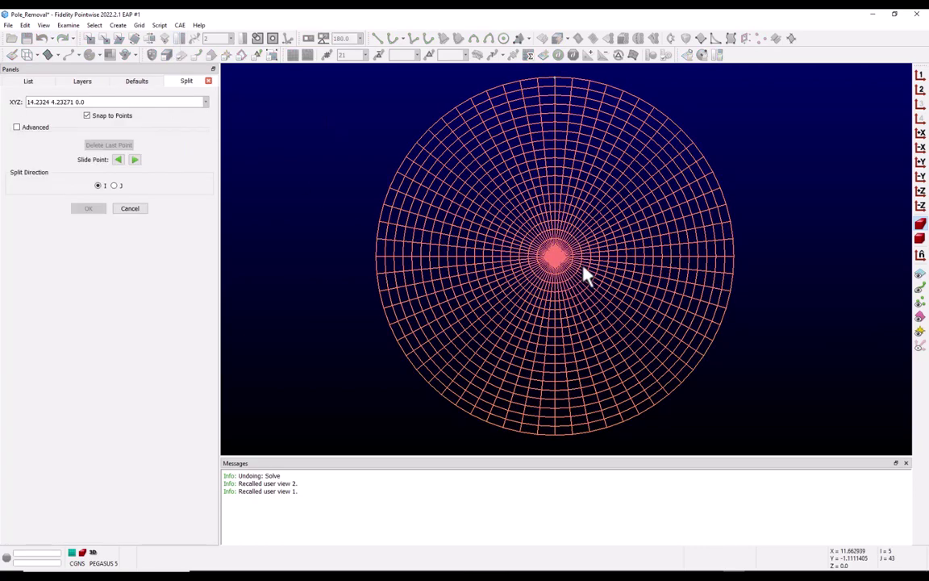
{"action": "left_click", "coordinate": [555, 160]}
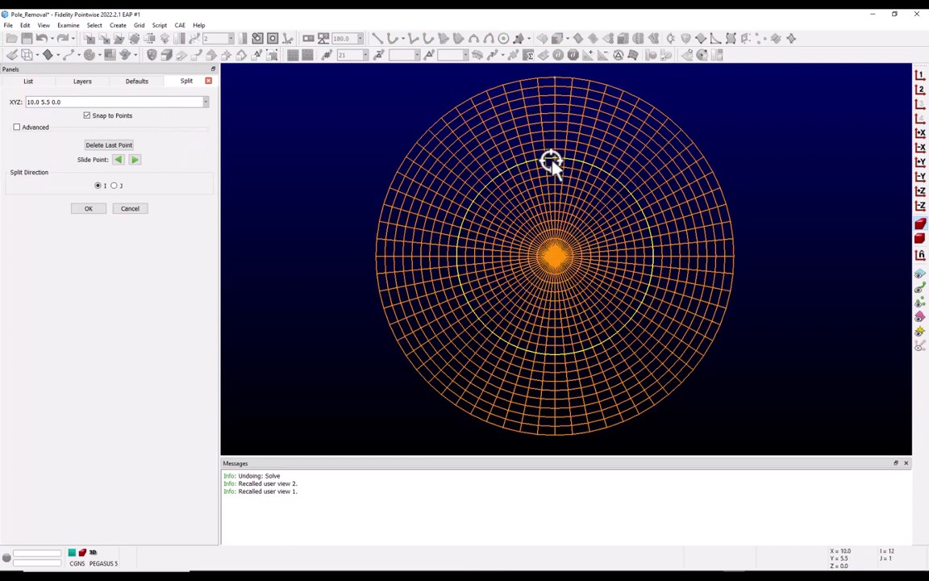
{"action": "left_click", "coordinate": [90, 209]}
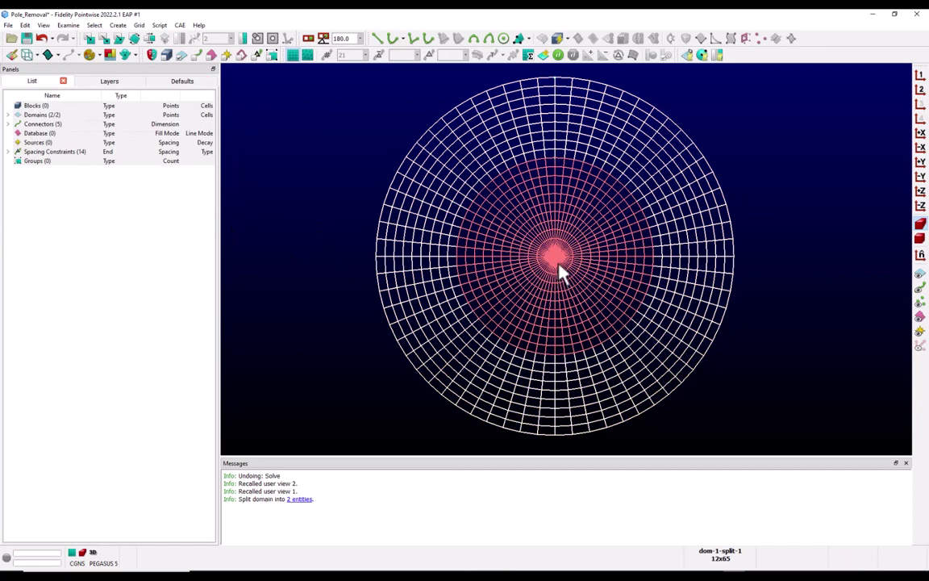
{"action": "left_click", "coordinate": [562, 272]}
{"action": "key", "text": "Delete"}
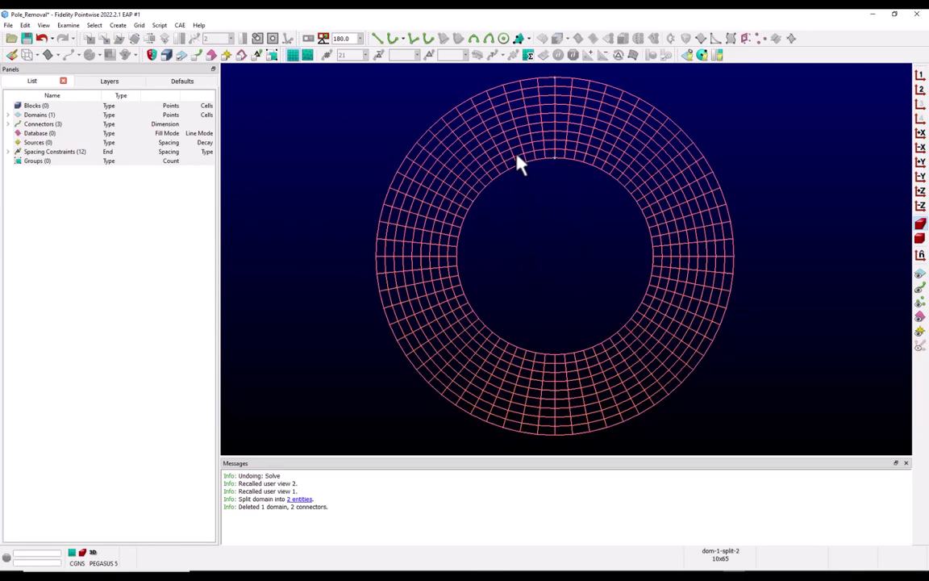
Split the ring domain in the J direction at 4.5 0.0 0.0, 10.0 -5.5 0.0 and 15.5 0.0 0.0, making four quarters.
{"action": "left_click", "coordinate": [182, 39]}
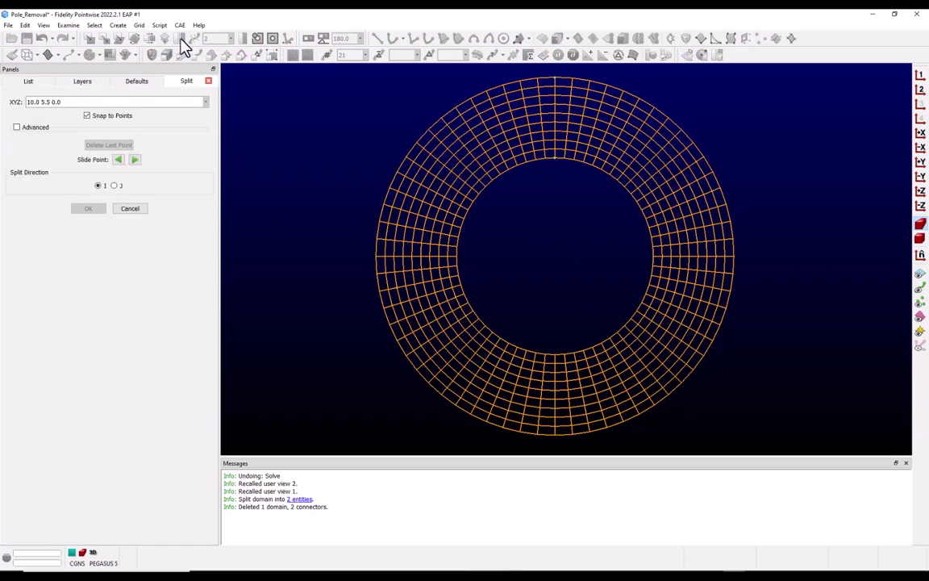
{"action": "left_click", "coordinate": [115, 185]}
{"action": "left_click", "coordinate": [455, 258]}
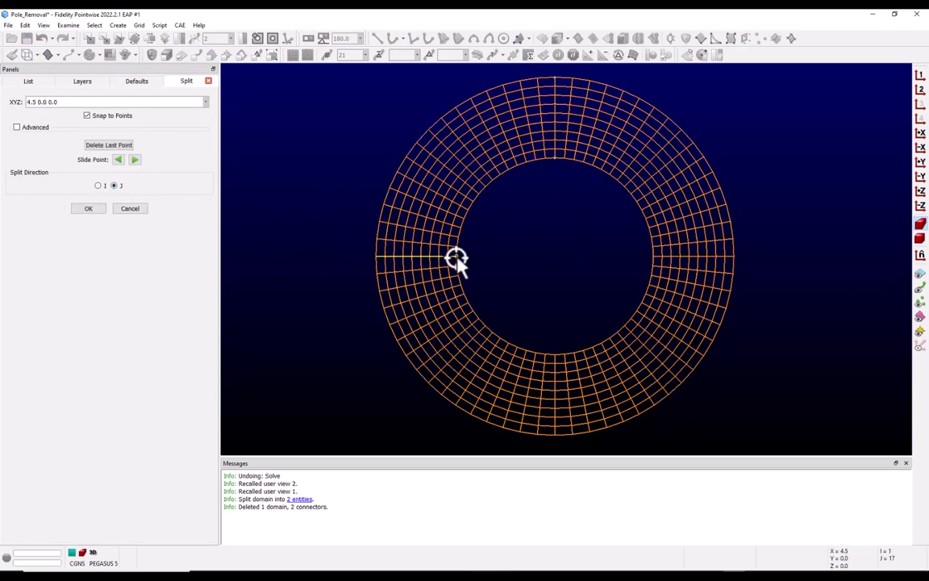
{"action": "left_click", "coordinate": [554, 356]}
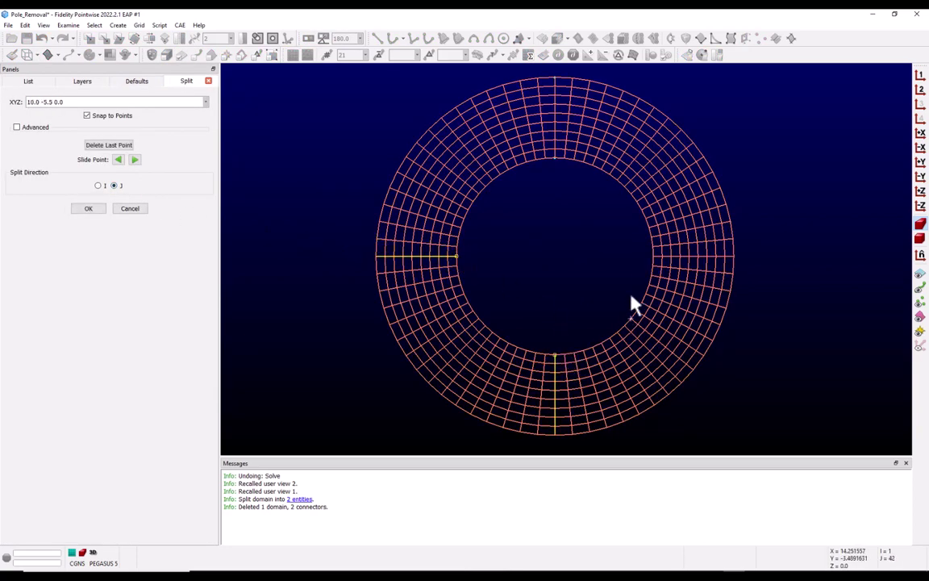
{"action": "left_click", "coordinate": [654, 258]}
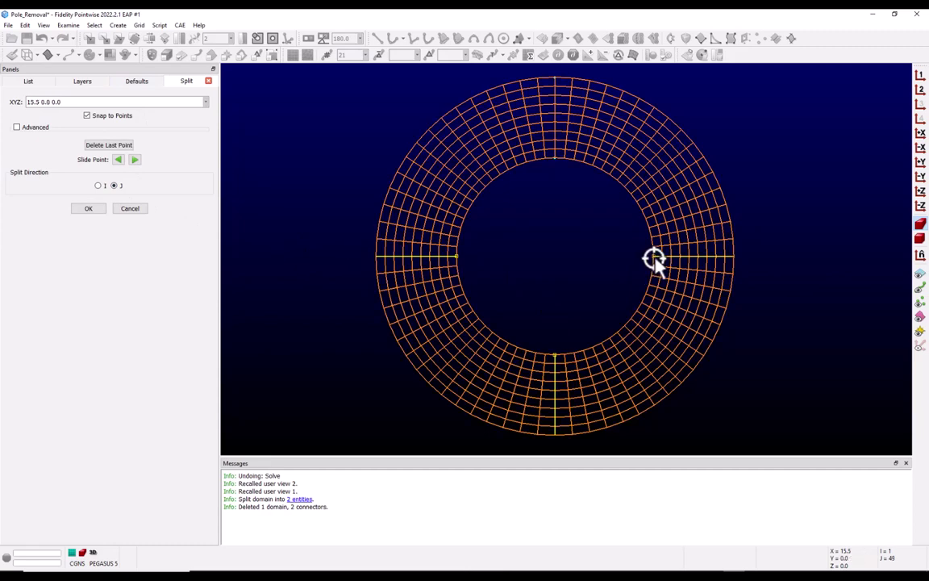
{"action": "left_click", "coordinate": [90, 209]}
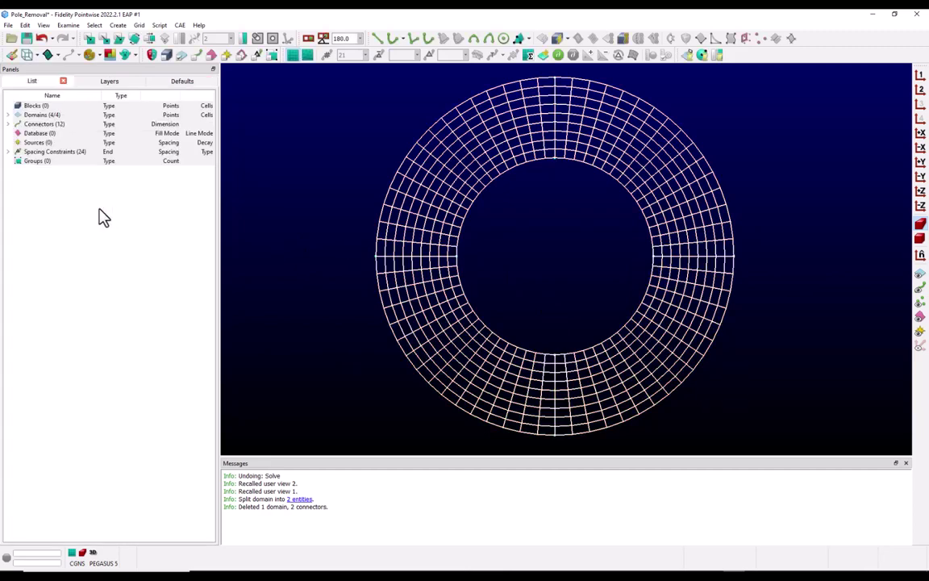
Assemble a structured domain from the four connectors of the inner circle to fill the central hole.
{"action": "left_click", "coordinate": [535, 301]}
{"action": "left_click_drag", "start_coordinate": [450, 169], "coordinate": [642, 347]}
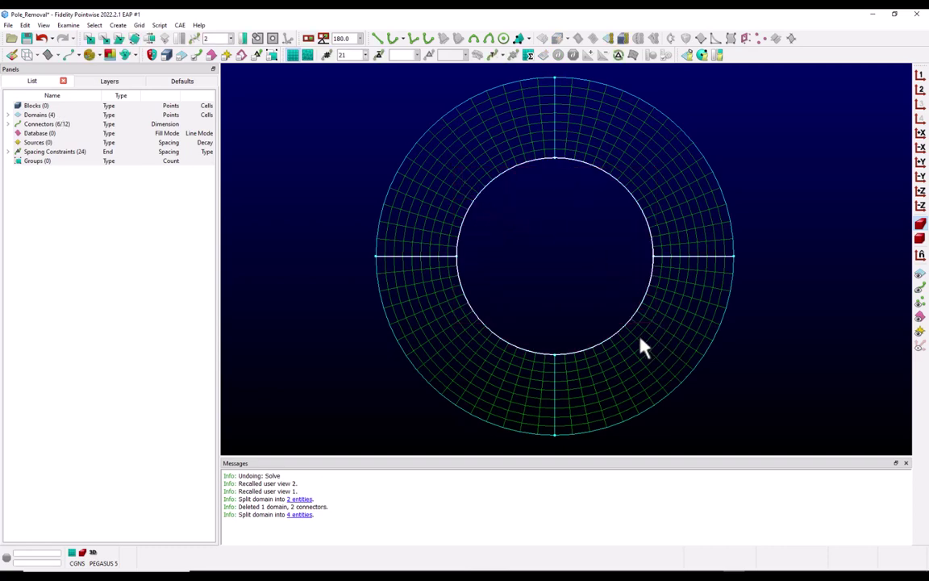
{"action": "left_click", "coordinate": [618, 54]}
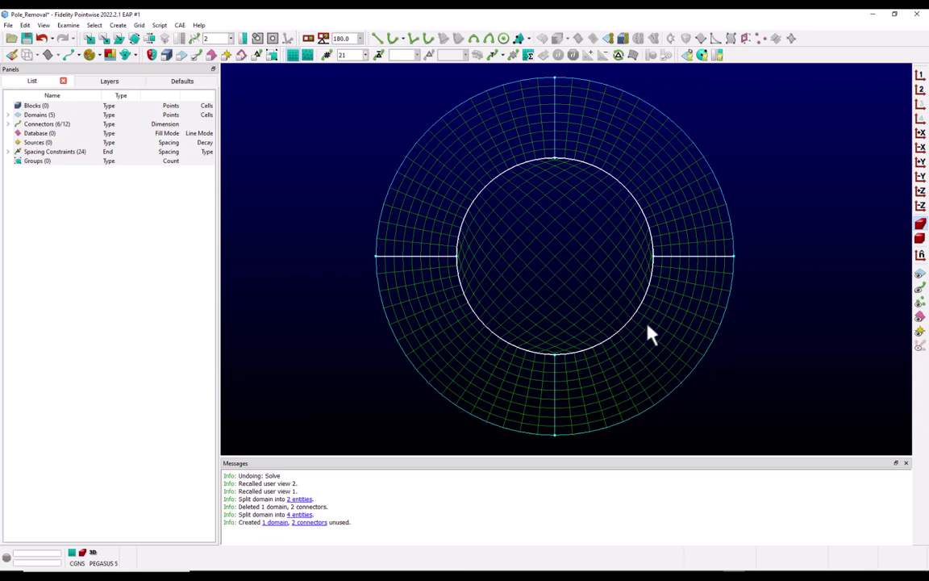
Run the elliptic solver on the new central domain for 8 iterations and accept the result.
{"action": "left_click", "coordinate": [524, 265]}
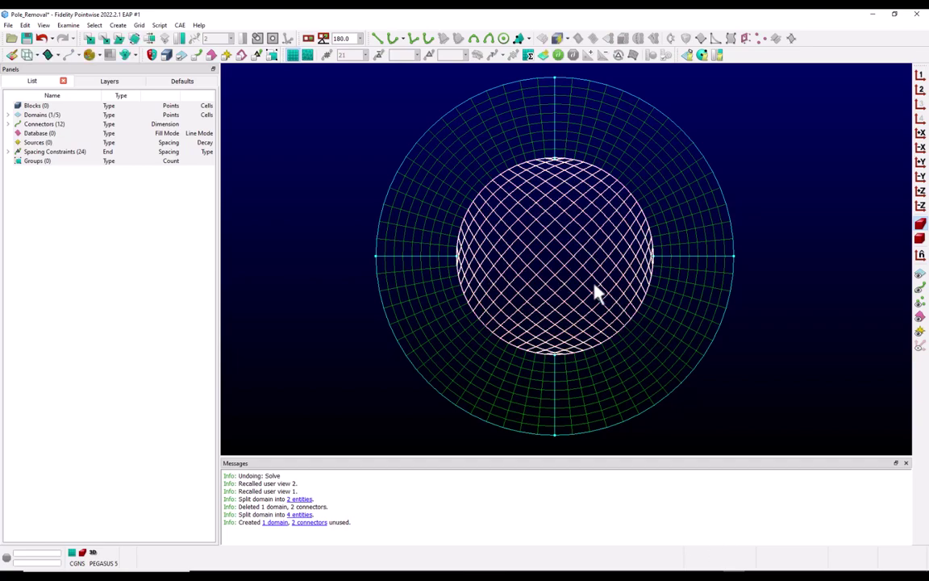
{"action": "key", "text": "ctrl+e"}
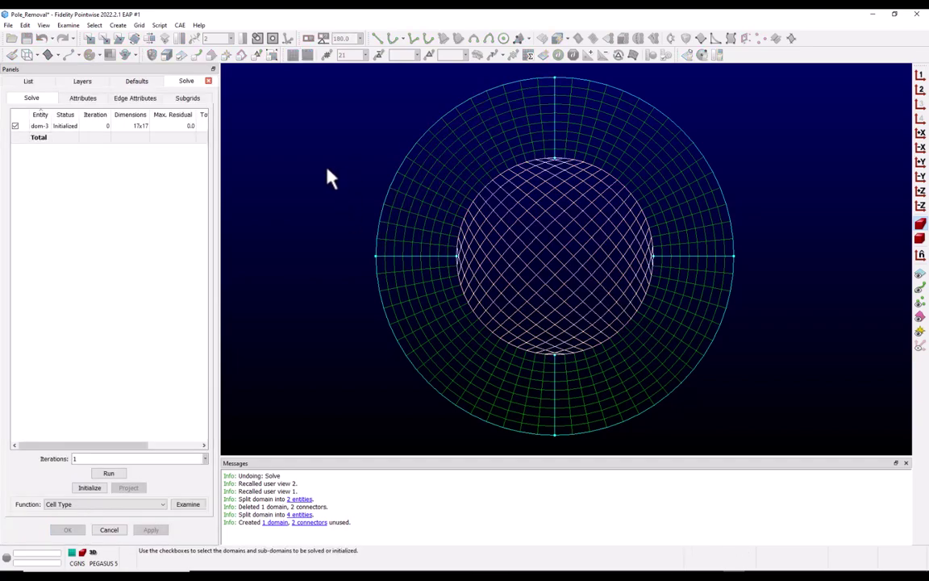
{"action": "left_click", "coordinate": [111, 474]}
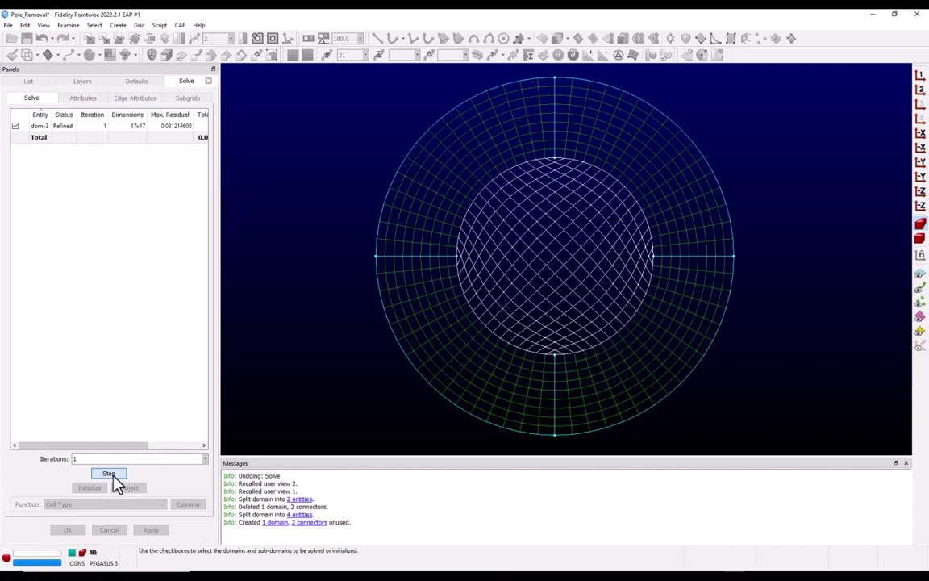
{"action": "left_click", "coordinate": [111, 474]}
{"action": "left_click", "coordinate": [111, 474]}
{"action": "left_click", "coordinate": [111, 474]}
{"action": "left_click", "coordinate": [112, 474]}
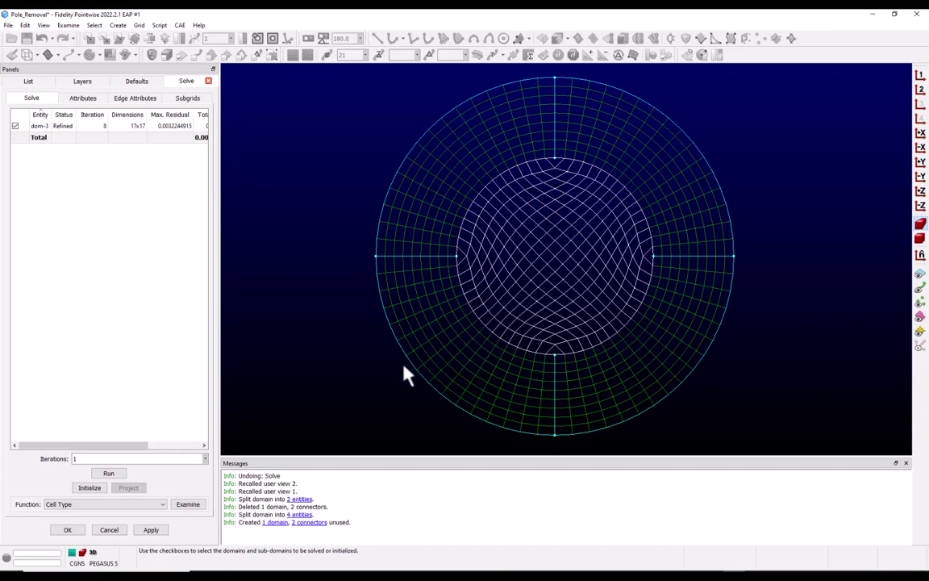
{"action": "left_click", "coordinate": [67, 529]}
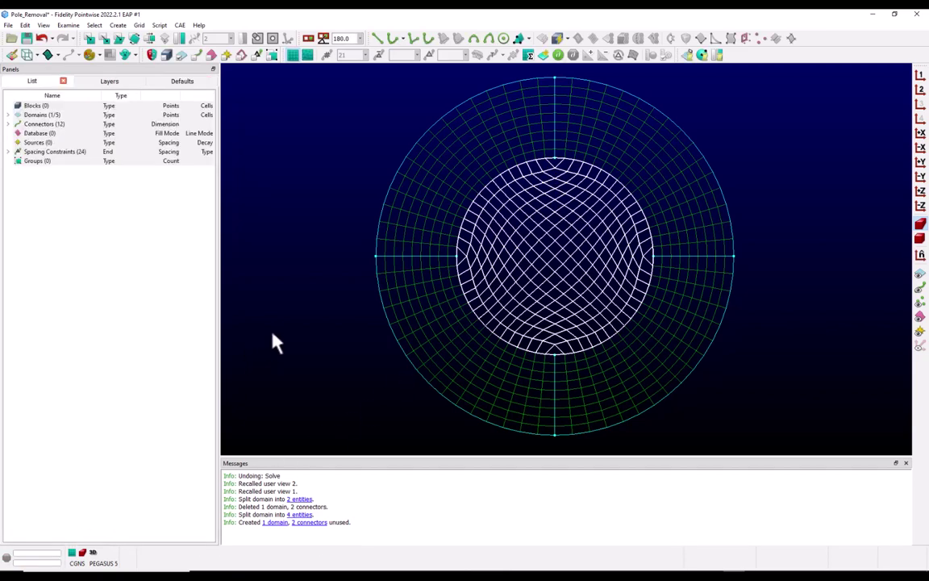
Examine the maximum included angle across all five domains, probing the cells at the corners of the central domain.
{"action": "left_click_drag", "start_coordinate": [317, 151], "coordinate": [791, 378]}
{"action": "left_click", "coordinate": [71, 25]}
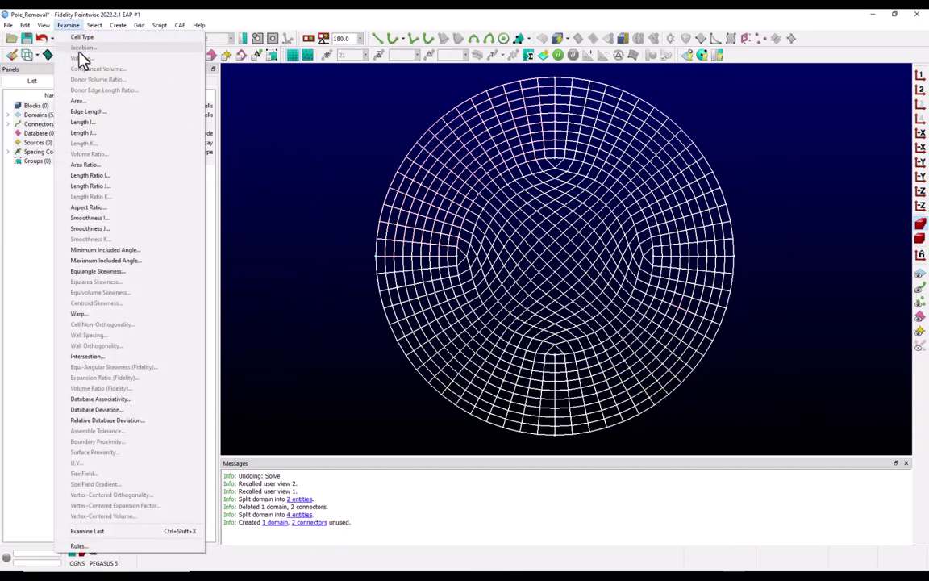
{"action": "left_click", "coordinate": [94, 260]}
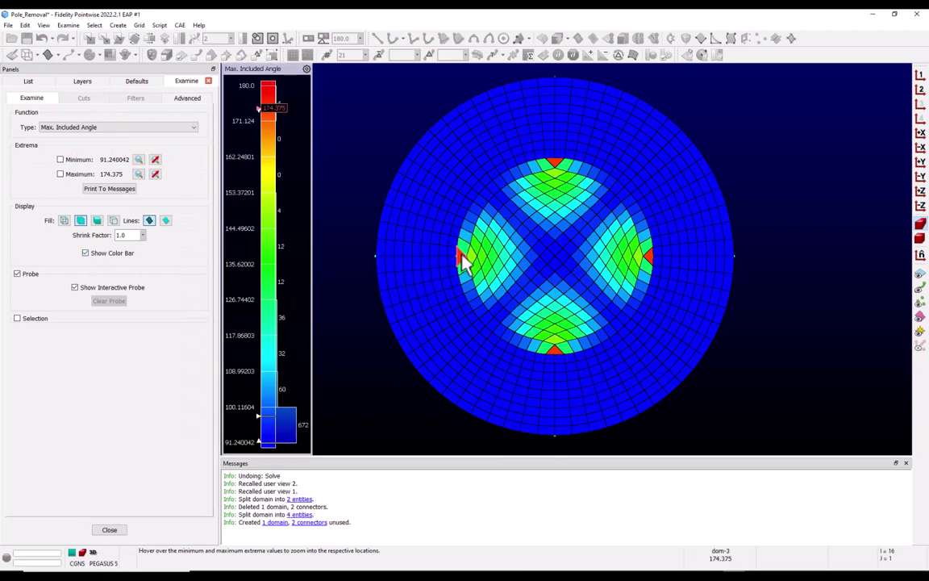
{"action": "left_click", "coordinate": [109, 530]}
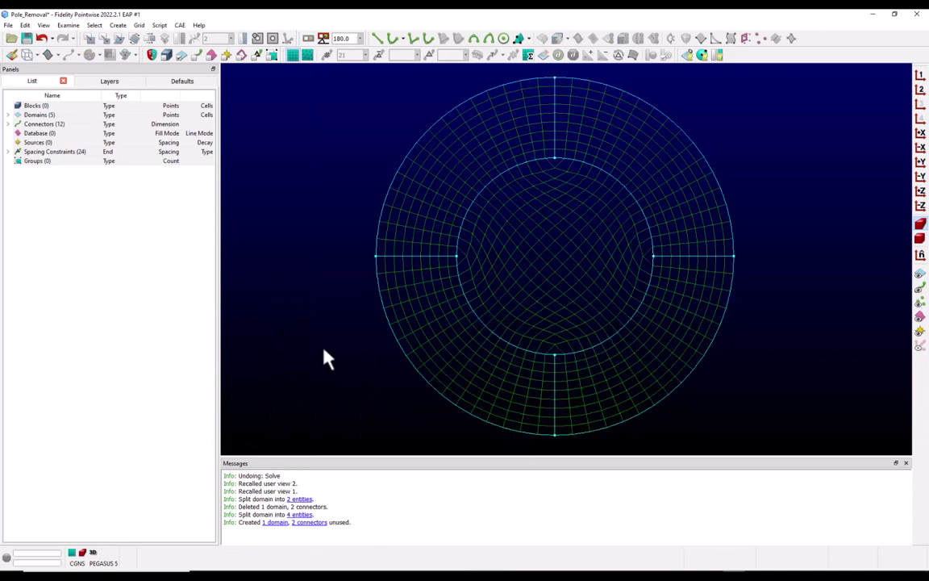
Open all five domains in the solver and apply the Floating boundary condition type to all their edges.
{"action": "left_click_drag", "start_coordinate": [290, 144], "coordinate": [794, 387]}
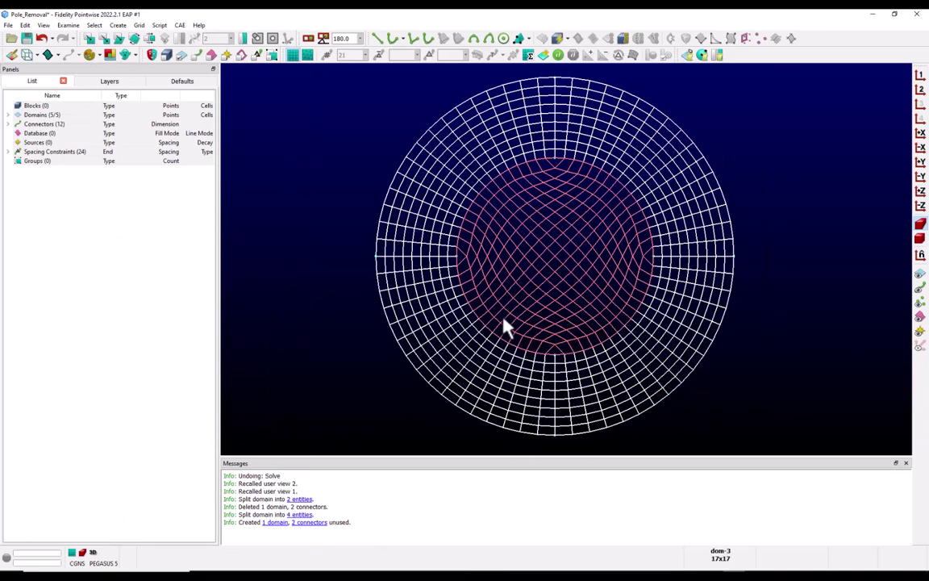
{"action": "key", "text": "ctrl+e"}
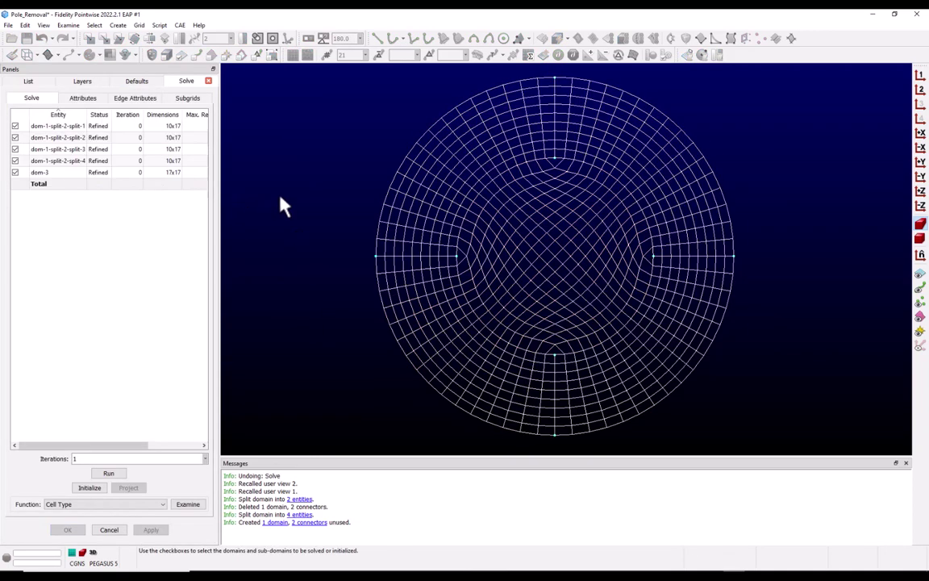
{"action": "left_click", "coordinate": [142, 101]}
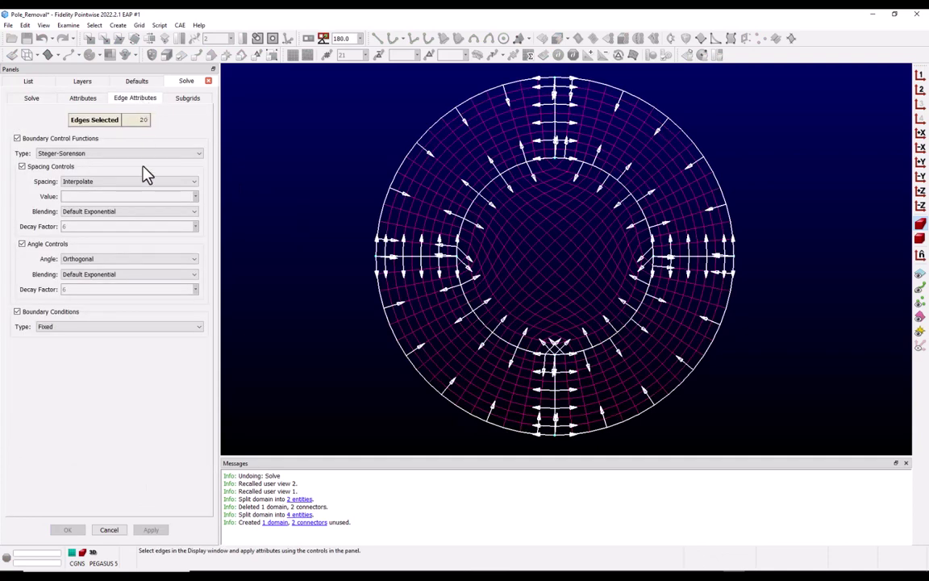
{"action": "left_click", "coordinate": [70, 337]}
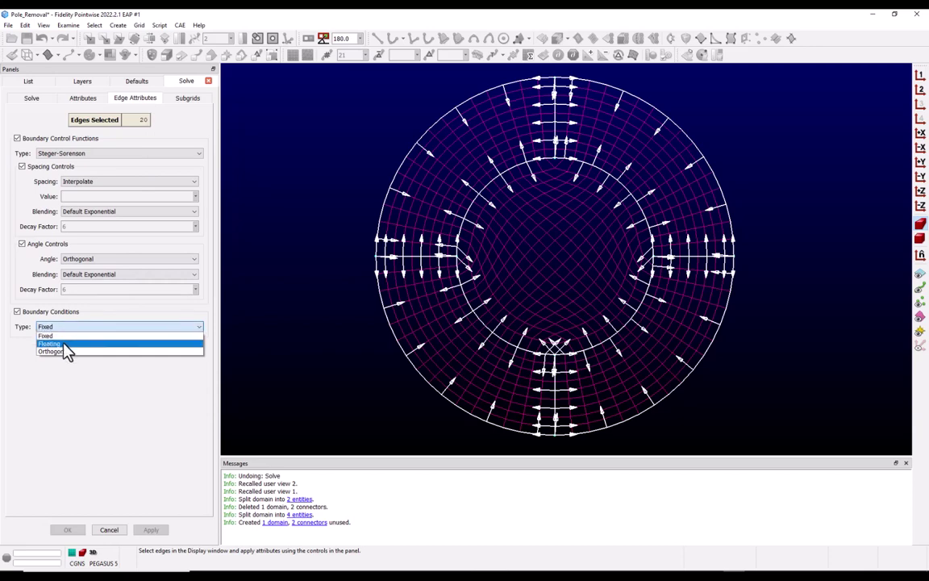
{"action": "left_click", "coordinate": [72, 344]}
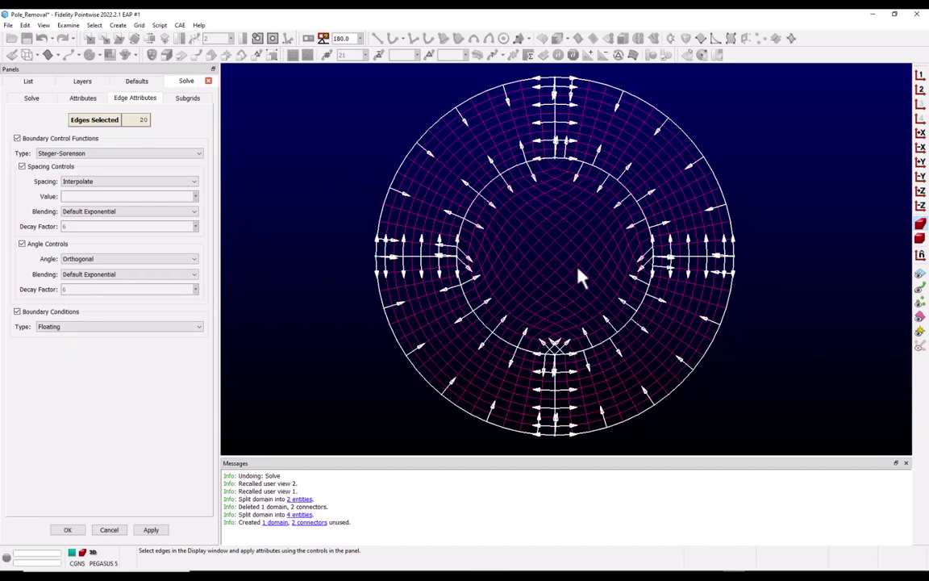
{"action": "left_click", "coordinate": [151, 530]}
Run the solver on all five domains for about 7 iterations and accept the smoothed grid.
{"action": "left_click", "coordinate": [32, 99]}
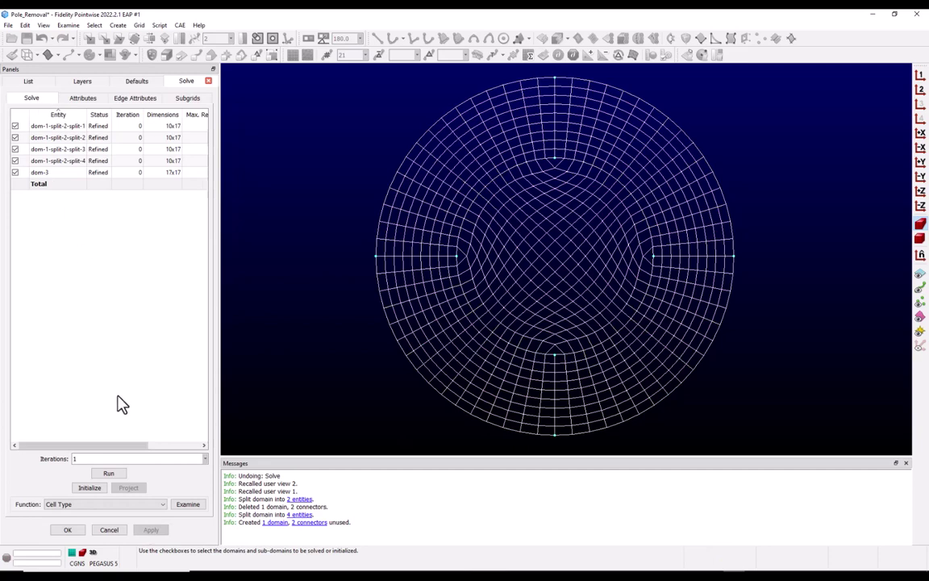
{"action": "left_click", "coordinate": [111, 475]}
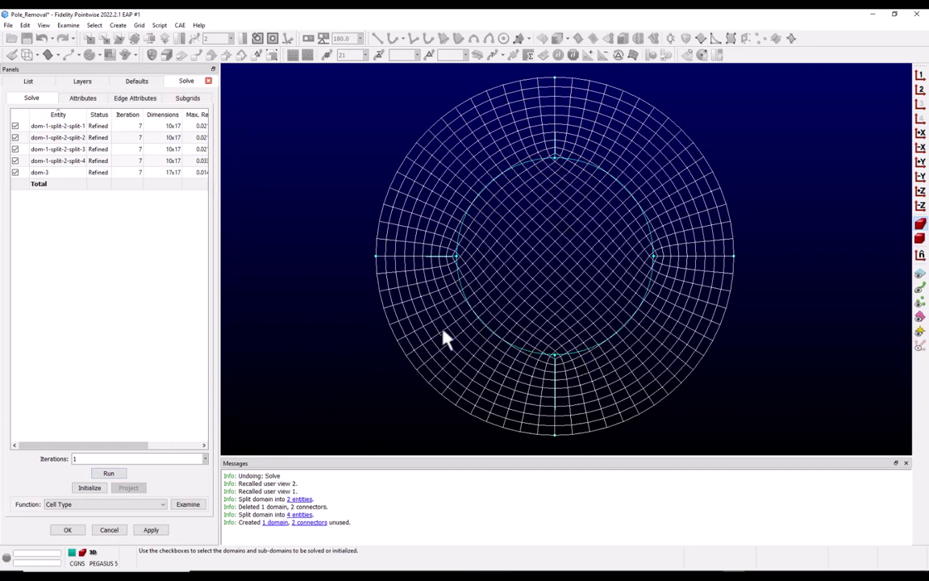
{"action": "left_click", "coordinate": [67, 529]}
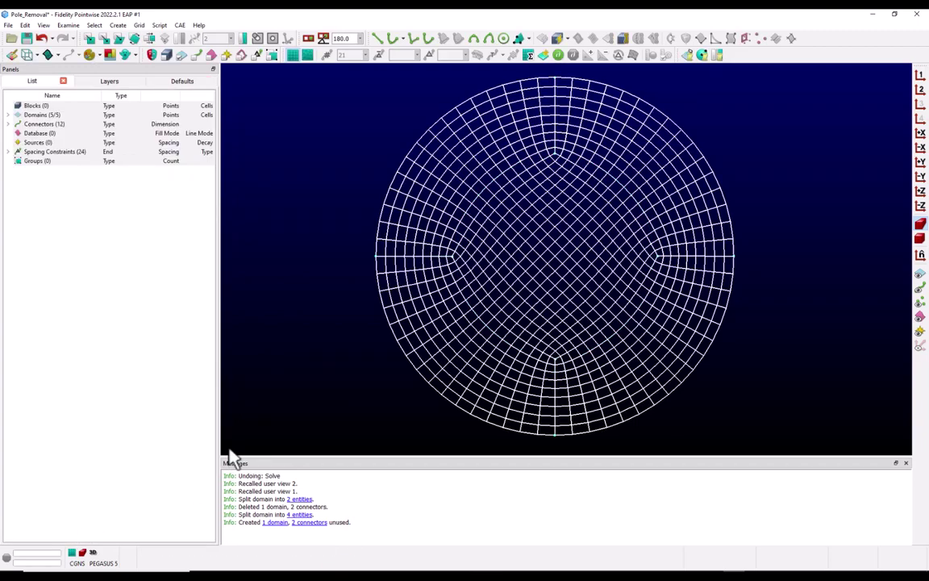
Examine the maximum included angle of all five smoothed domains, probing a corner cell of the central domain.
{"action": "left_click", "coordinate": [336, 327]}
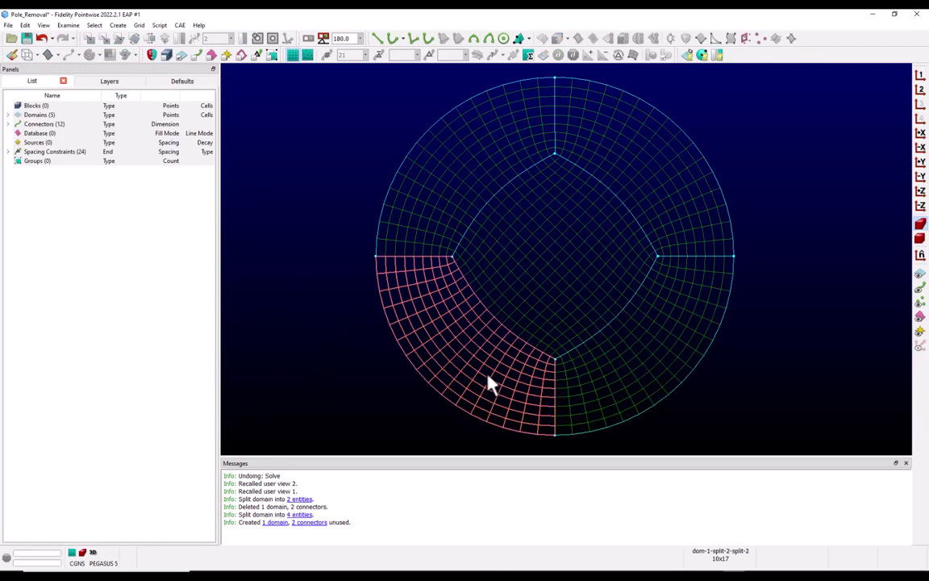
{"action": "left_click_drag", "start_coordinate": [283, 147], "coordinate": [781, 367]}
{"action": "left_click", "coordinate": [67, 25]}
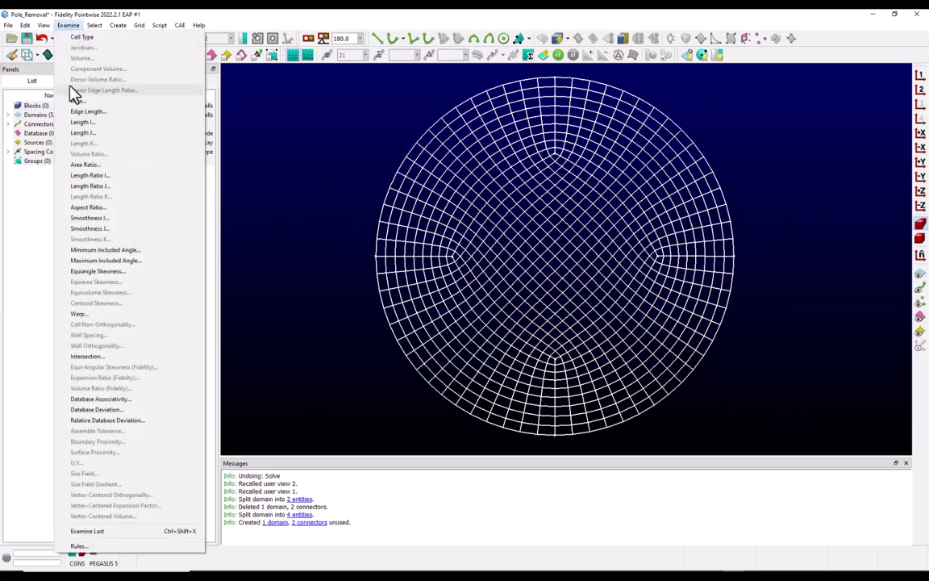
{"action": "left_click", "coordinate": [103, 262]}
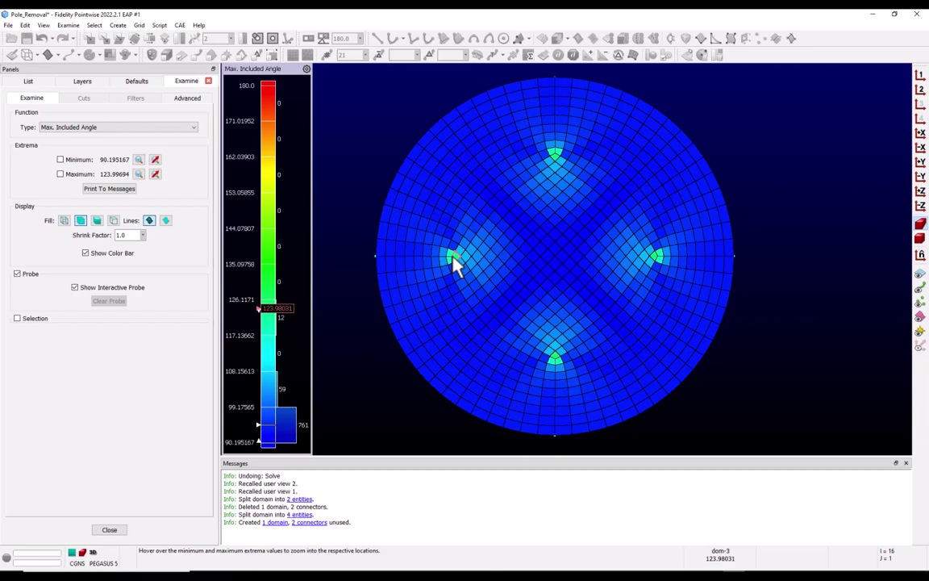
{"action": "left_click", "coordinate": [110, 529]}
{"action": "left_click", "coordinate": [816, 333]}
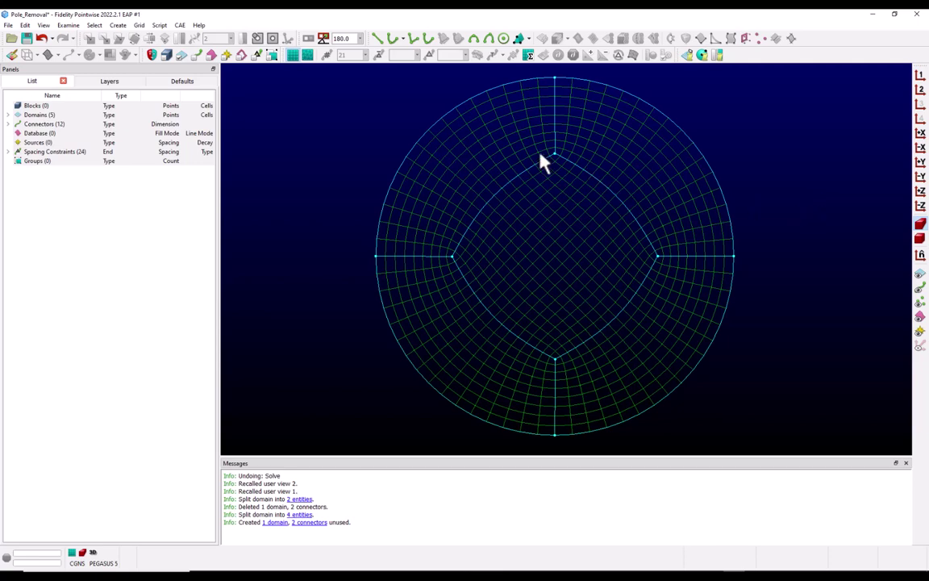
Open the four outer domains in the solver and set the boundary condition type of all their edges to Fixed.
{"action": "left_click", "coordinate": [474, 207]}
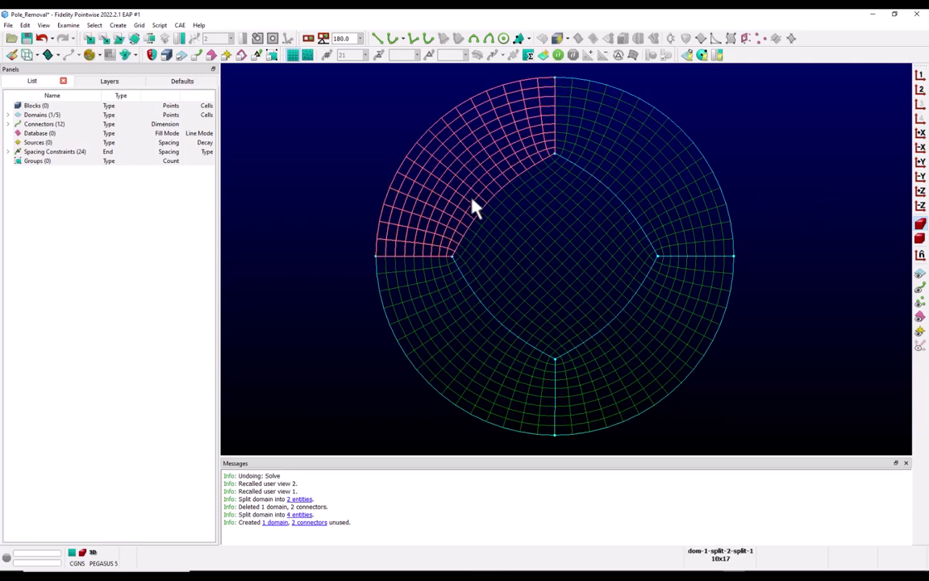
{"action": "left_click", "coordinate": [540, 387]}
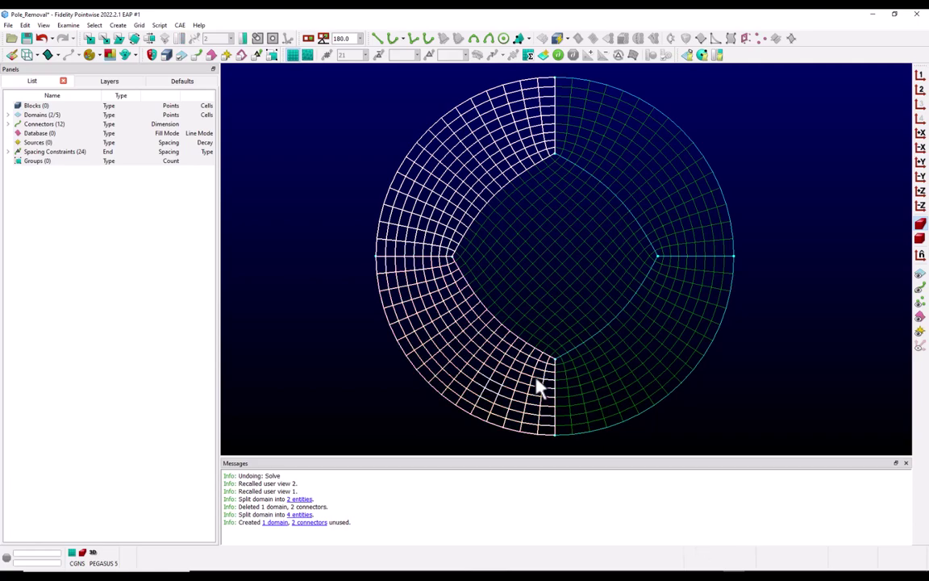
{"action": "left_click", "coordinate": [584, 389]}
{"action": "left_click", "coordinate": [681, 224]}
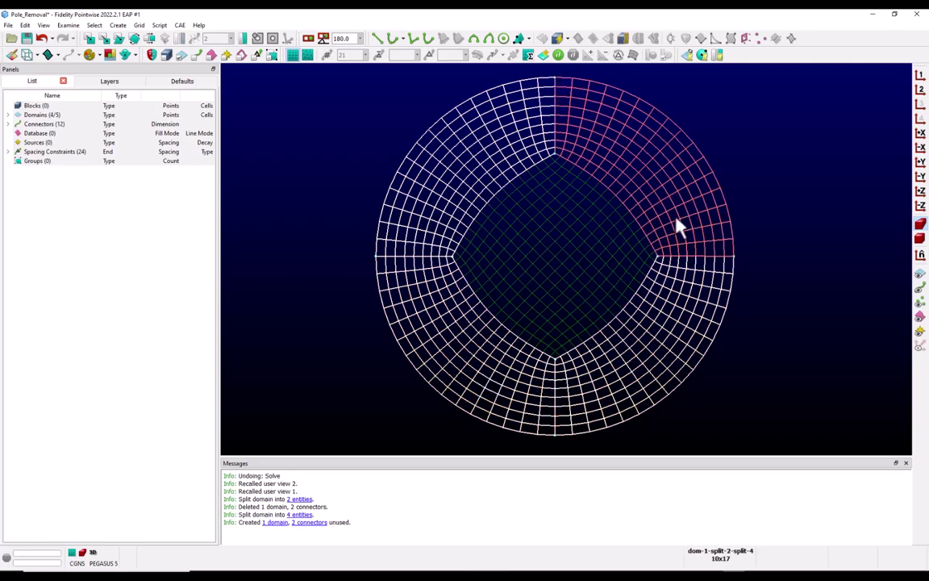
{"action": "key", "text": "ctrl+e"}
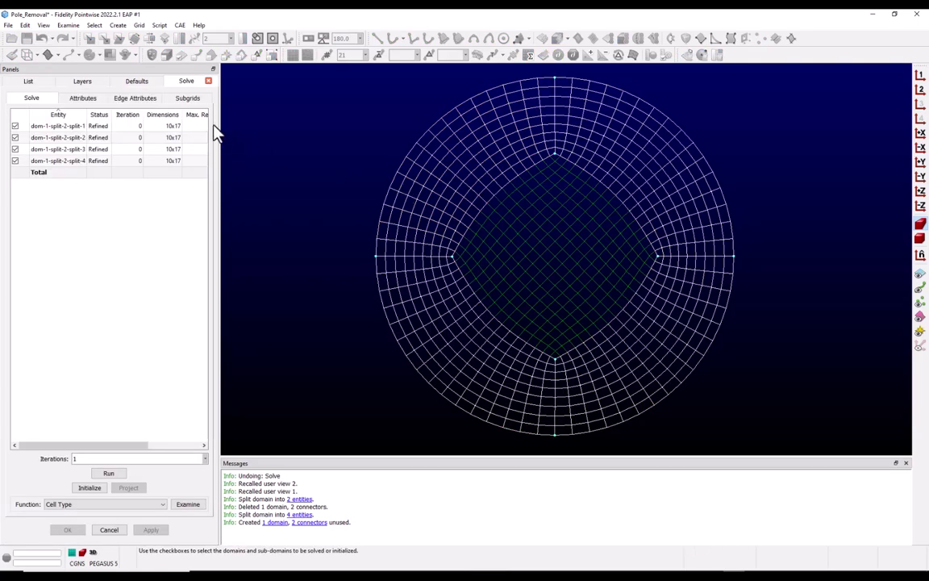
{"action": "left_click", "coordinate": [145, 103]}
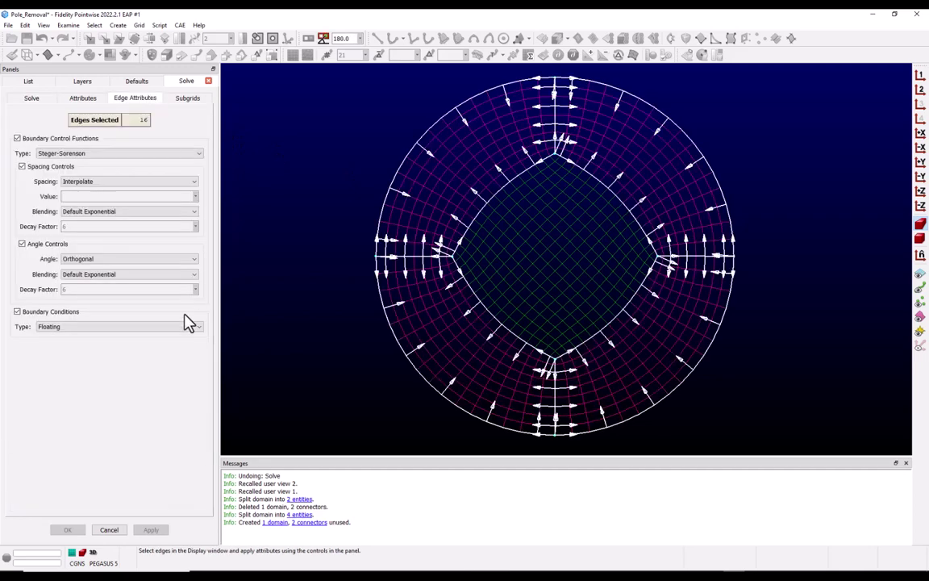
{"action": "left_click", "coordinate": [116, 332]}
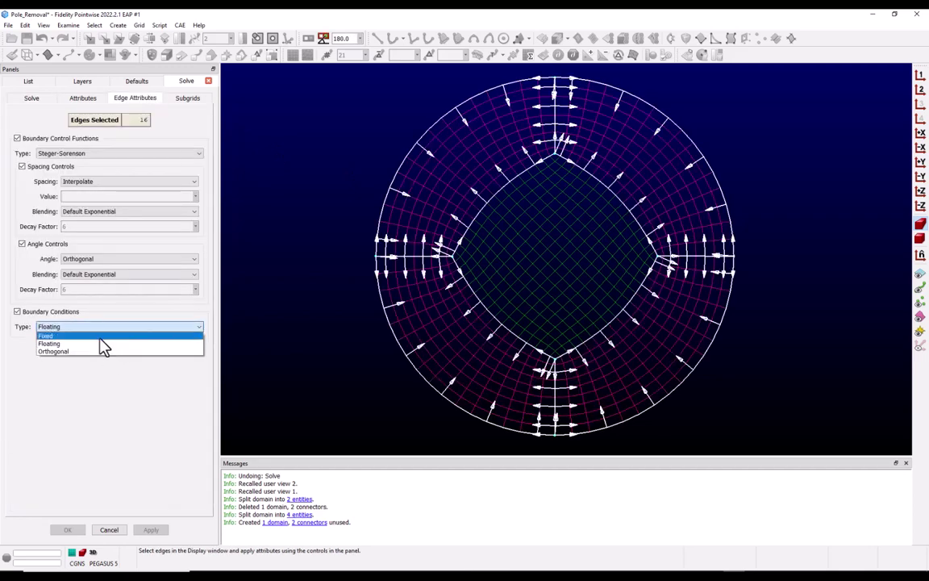
{"action": "left_click", "coordinate": [100, 337]}
Set the boundary control function type to None on the radial edges shared by the four outer domains, and apply it.
{"action": "left_click", "coordinate": [361, 278]}
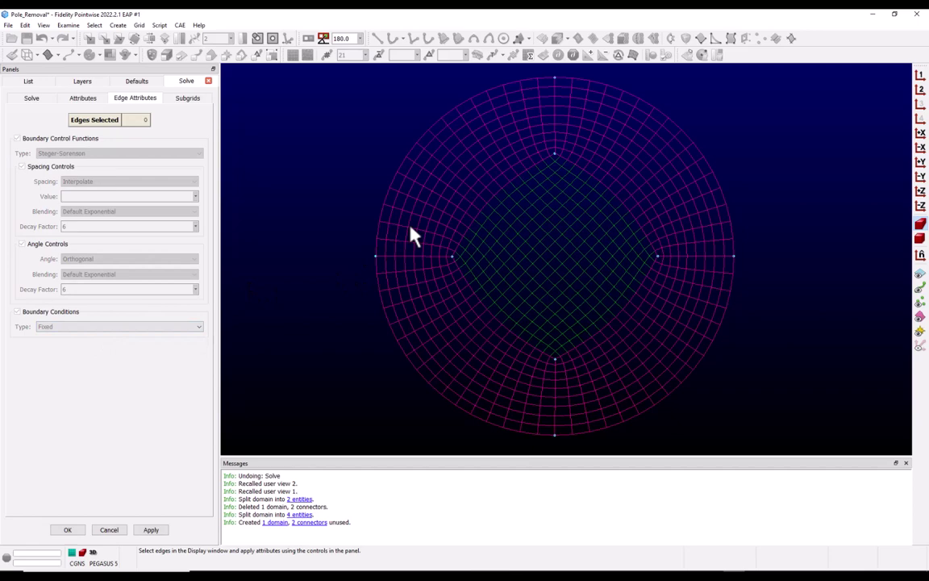
{"action": "left_click_drag", "start_coordinate": [407, 283], "coordinate": [493, 241]}
{"action": "left_click_drag", "start_coordinate": [523, 121], "coordinate": [593, 145], "text": "ctrl"}
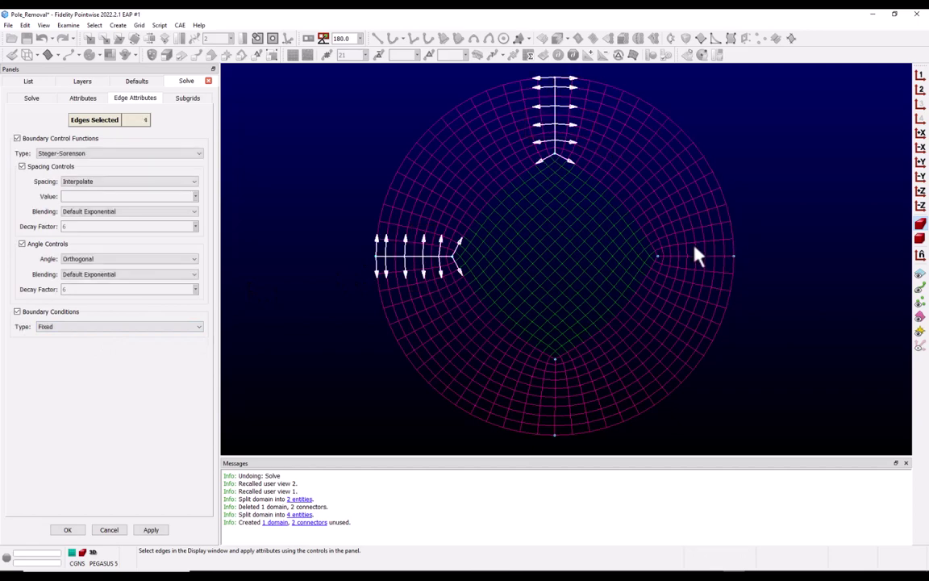
{"action": "left_click_drag", "start_coordinate": [685, 191], "coordinate": [707, 294], "text": "ctrl"}
{"action": "left_click_drag", "start_coordinate": [531, 392], "coordinate": [582, 420], "text": "ctrl"}
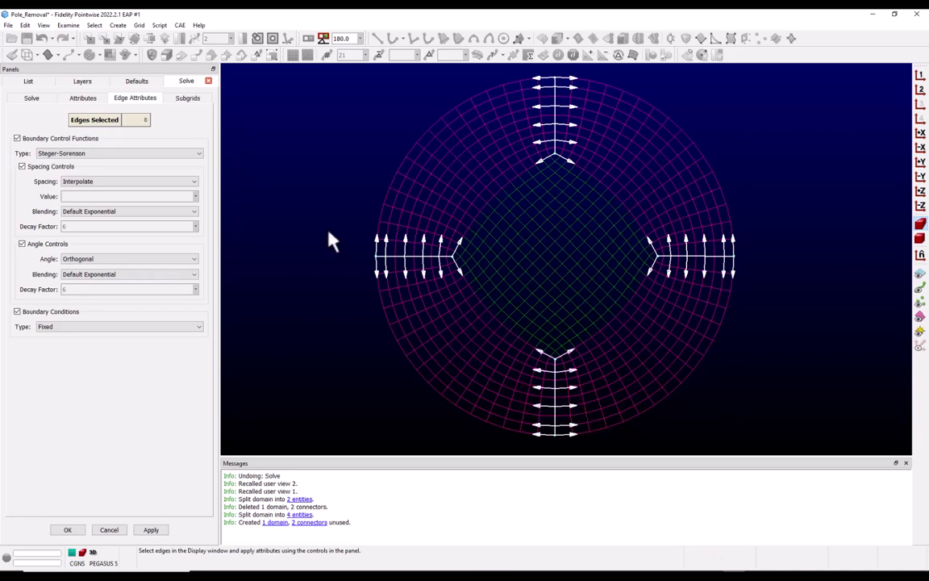
{"action": "left_click", "coordinate": [121, 153]}
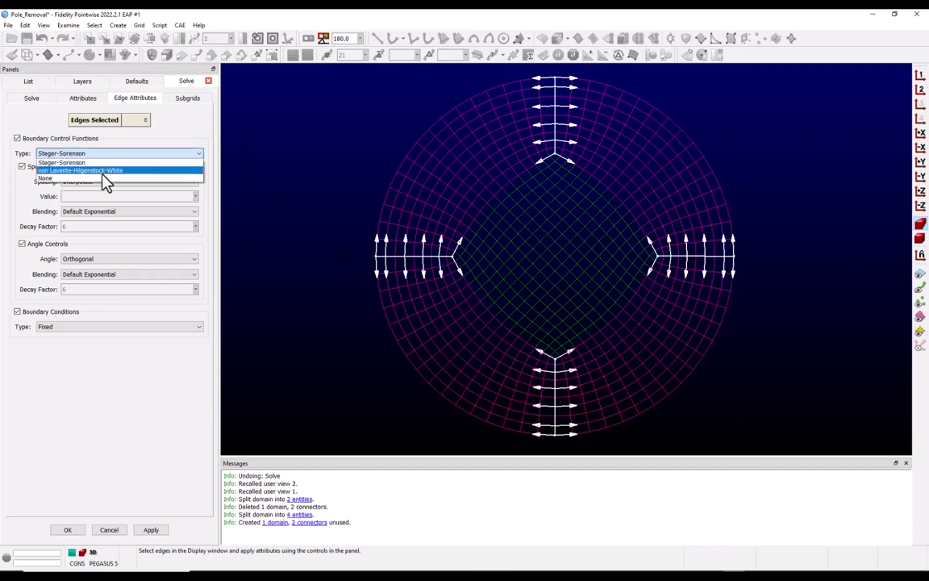
{"action": "left_click", "coordinate": [102, 179]}
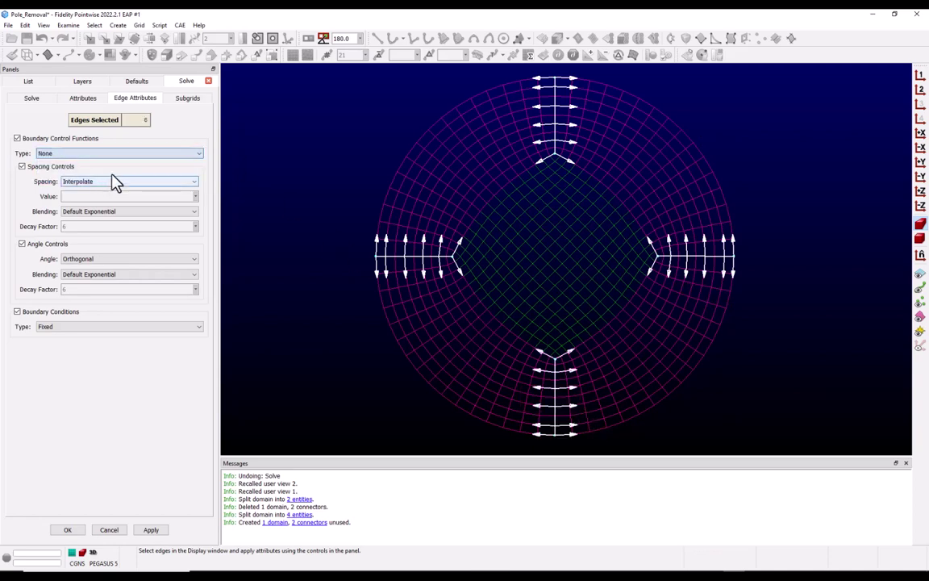
{"action": "left_click", "coordinate": [151, 529]}
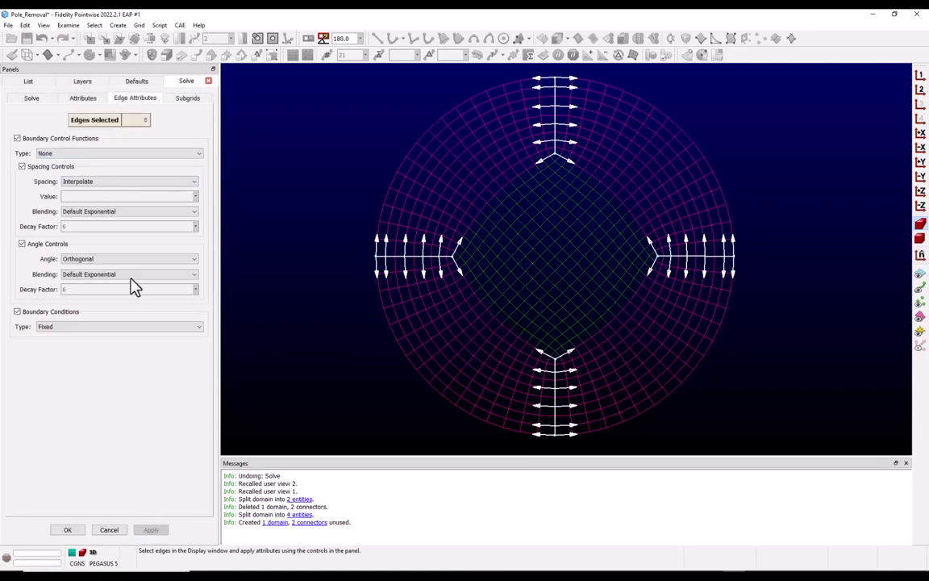
Run the solver on the four outer domains for 6 iterations and accept the result.
{"action": "left_click", "coordinate": [32, 98]}
{"action": "left_click", "coordinate": [113, 474]}
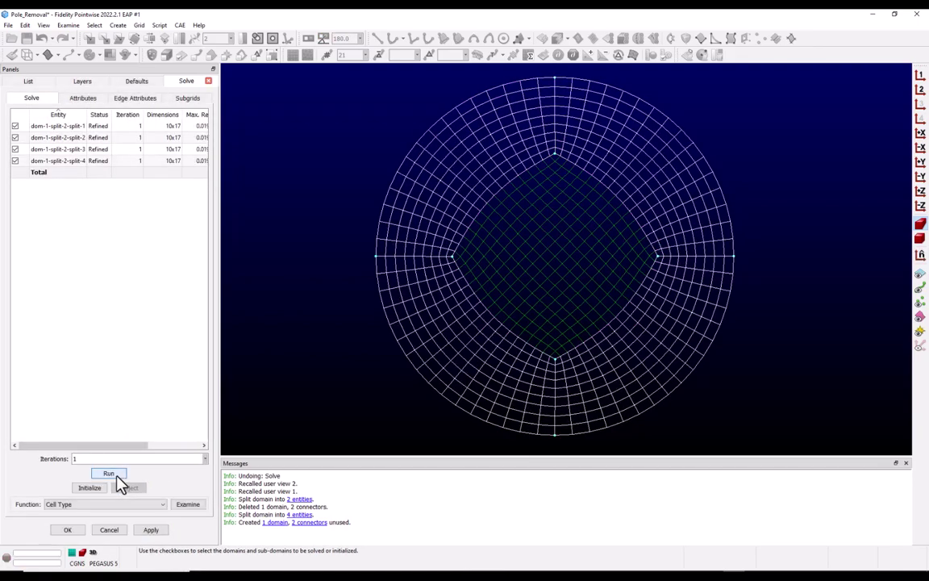
{"action": "left_click", "coordinate": [110, 474]}
{"action": "left_click", "coordinate": [110, 474]}
{"action": "left_click", "coordinate": [110, 474]}
{"action": "left_click", "coordinate": [111, 474]}
{"action": "left_click", "coordinate": [111, 474]}
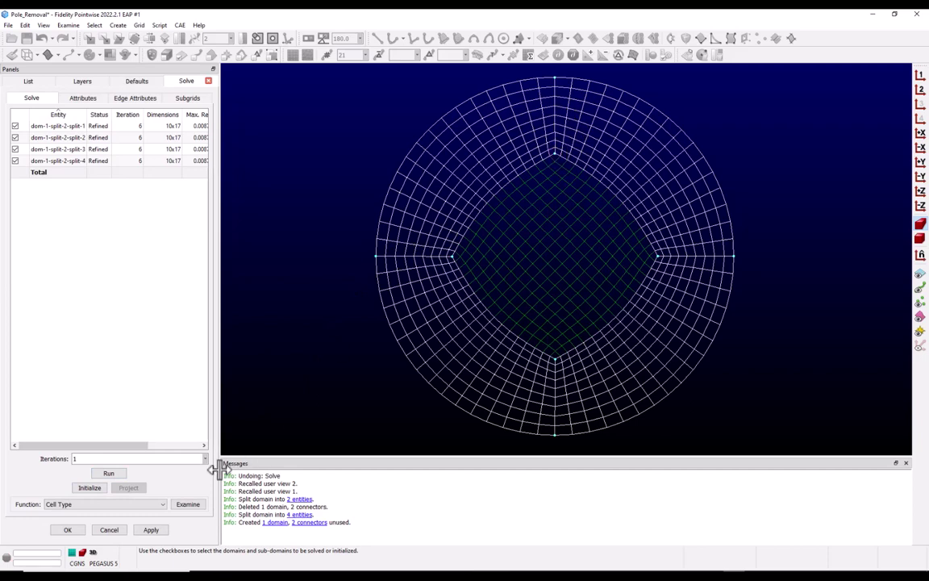
{"action": "left_click", "coordinate": [68, 529]}
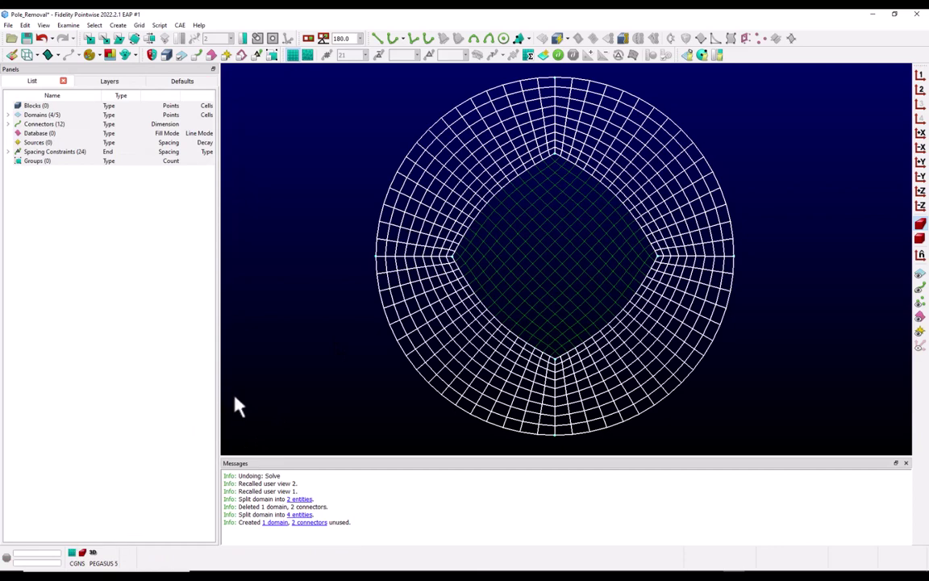
Split the two outer domains on the circle's left half in the I direction, along the I = 3 grid line near the central domain.
{"action": "left_click", "coordinate": [266, 366]}
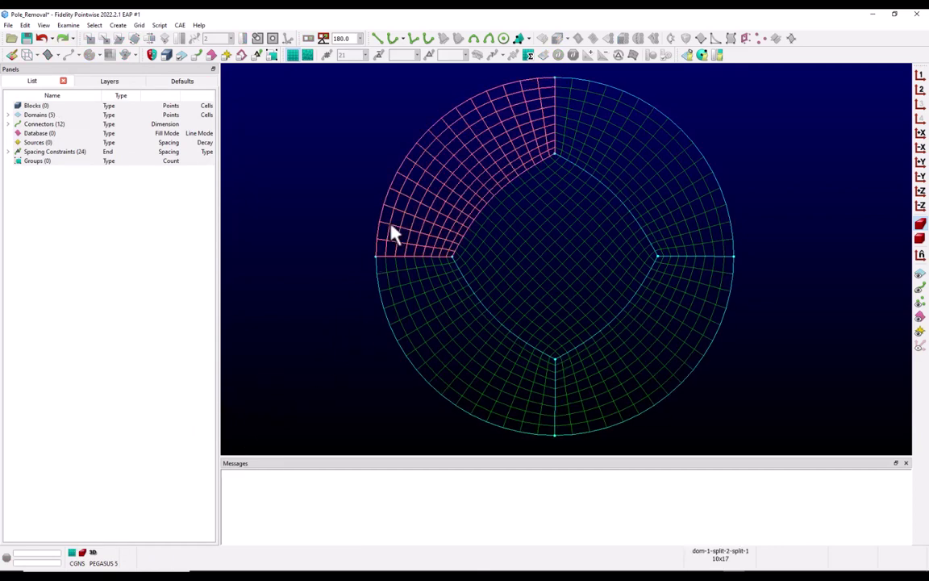
{"action": "left_click", "coordinate": [442, 219]}
{"action": "left_click", "coordinate": [452, 222]}
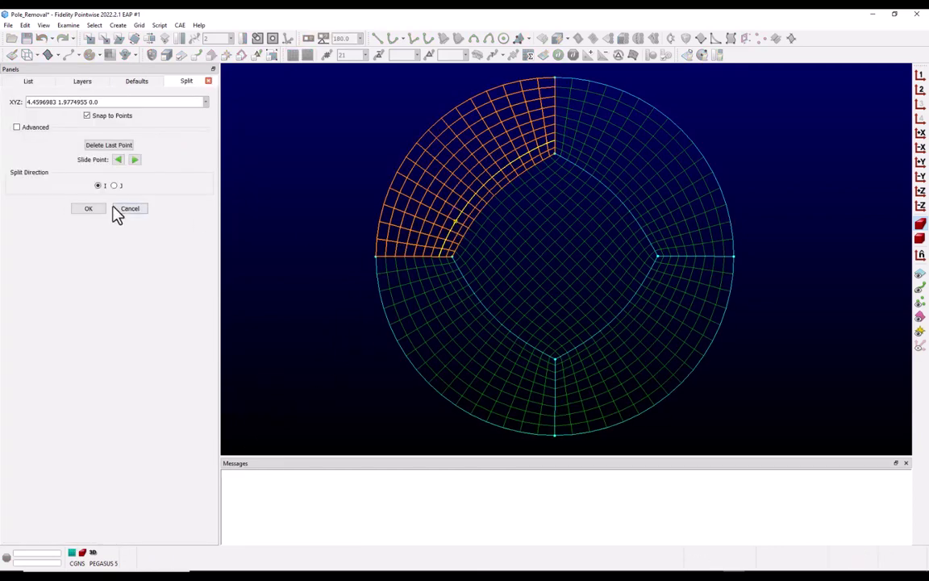
{"action": "left_click", "coordinate": [84, 208]}
{"action": "left_click", "coordinate": [440, 343]}
{"action": "left_click", "coordinate": [466, 315]}
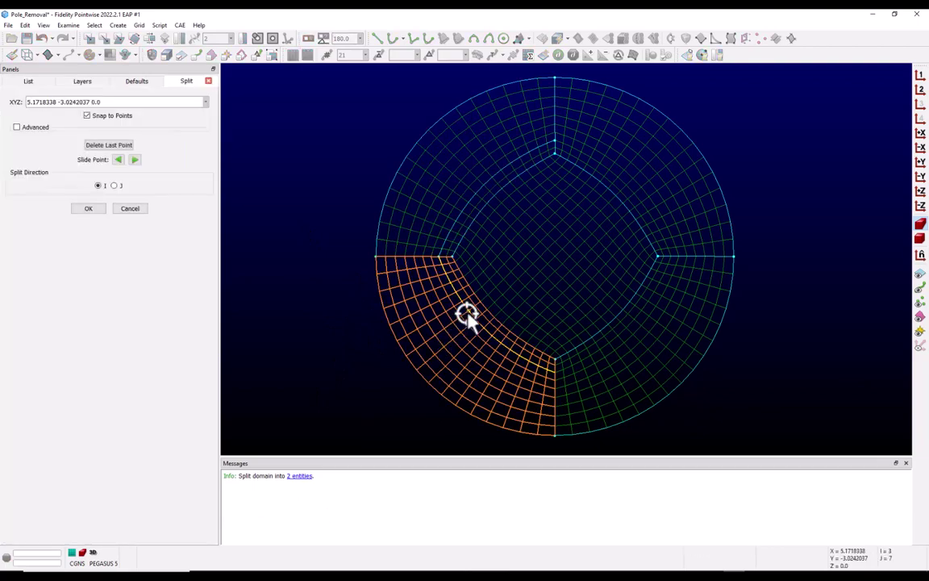
{"action": "left_click", "coordinate": [93, 209]}
Split the two outer domains on the circle's right half in the I direction, along the matching grid line near the central domain.
{"action": "left_click", "coordinate": [588, 366]}
{"action": "left_click", "coordinate": [589, 361]}
{"action": "left_click", "coordinate": [95, 208]}
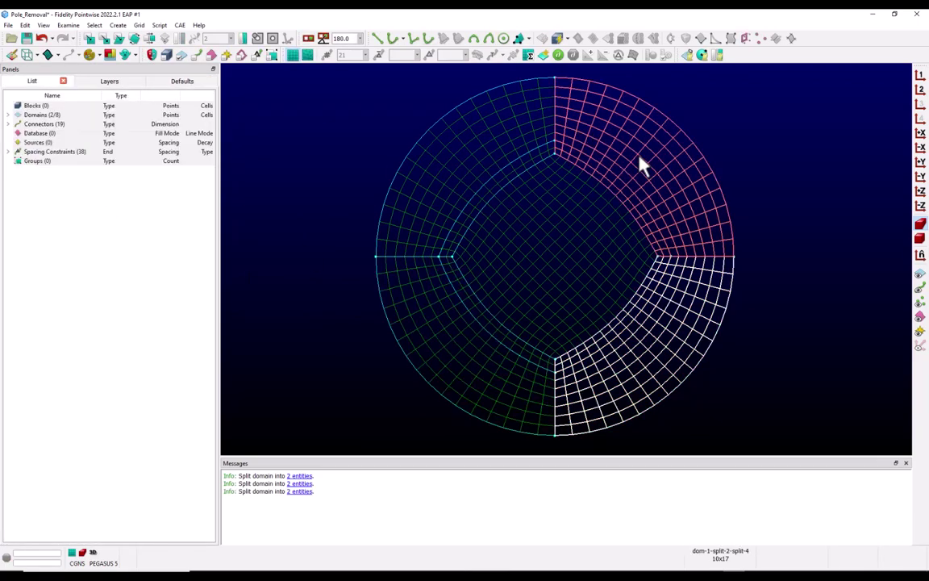
{"action": "left_click", "coordinate": [629, 179]}
{"action": "left_click", "coordinate": [614, 178]}
{"action": "left_click", "coordinate": [89, 208]}
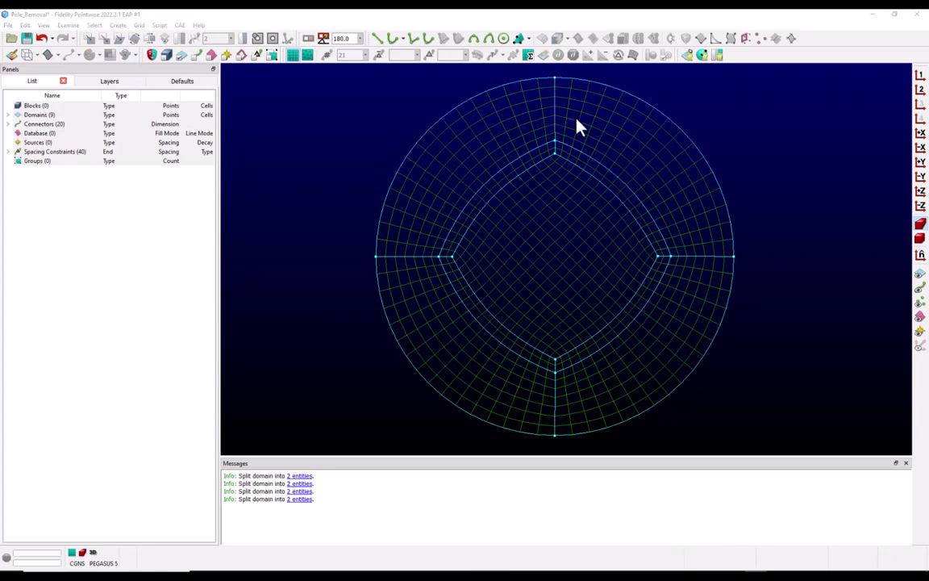
Copy the four connectors formed by the domain splits, which make a closed loop around the central domain.
{"action": "left_click", "coordinate": [493, 182]}
{"action": "left_click", "coordinate": [469, 317], "text": "ctrl"}
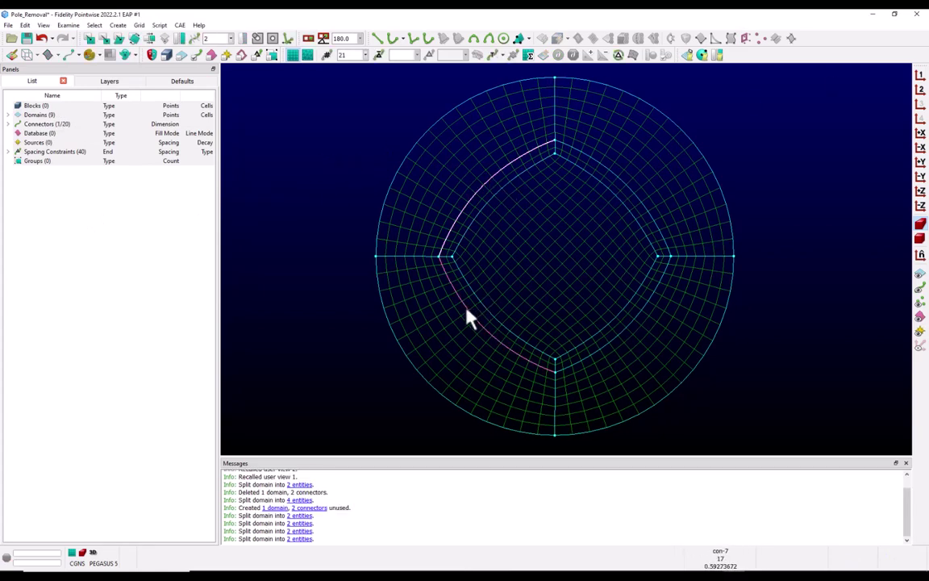
{"action": "left_click", "coordinate": [608, 345], "text": "ctrl"}
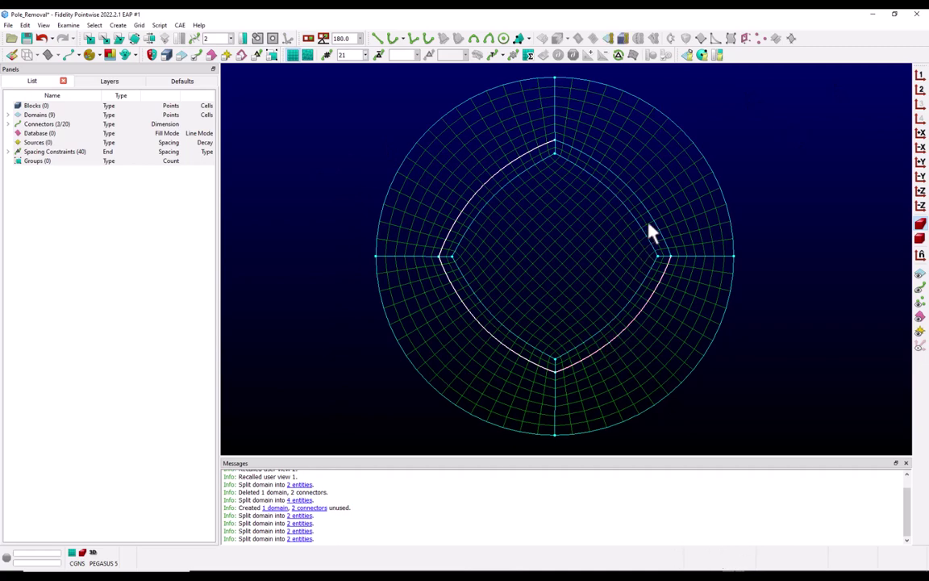
{"action": "left_click", "coordinate": [636, 201], "text": "ctrl"}
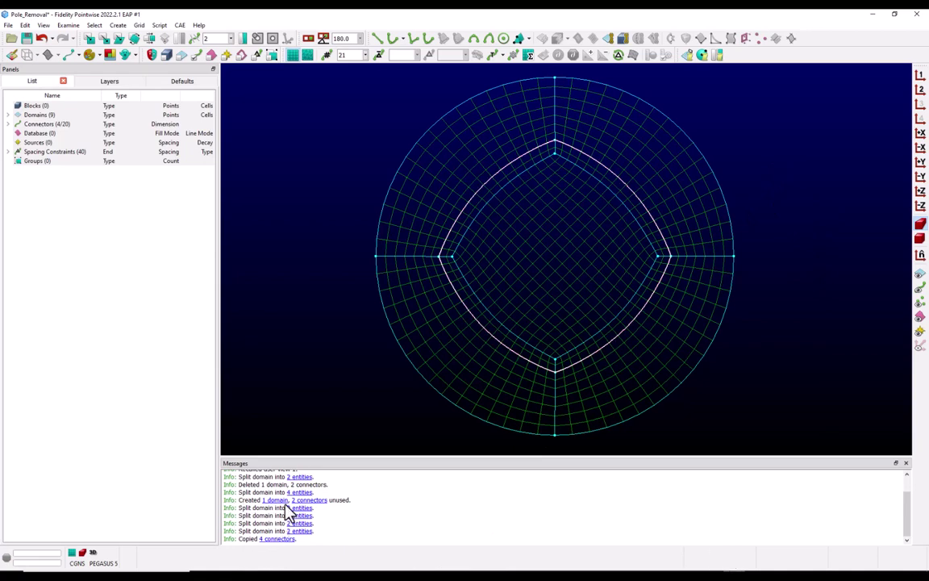
Undo the four domain splits and paste the four copied connectors in place without any transformation.
{"action": "left_click", "coordinate": [42, 40]}
{"action": "left_click", "coordinate": [42, 39]}
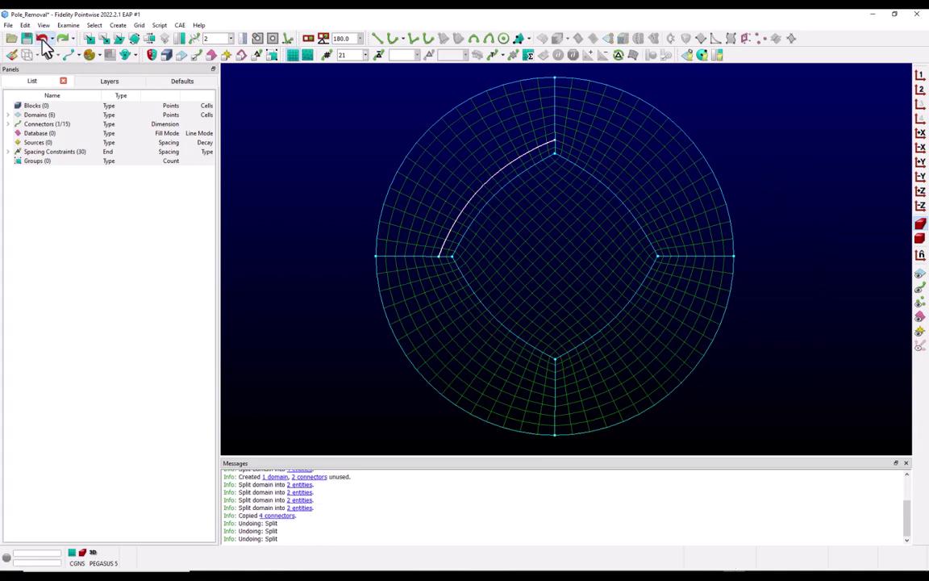
{"action": "left_click", "coordinate": [43, 40]}
{"action": "left_click", "coordinate": [42, 40]}
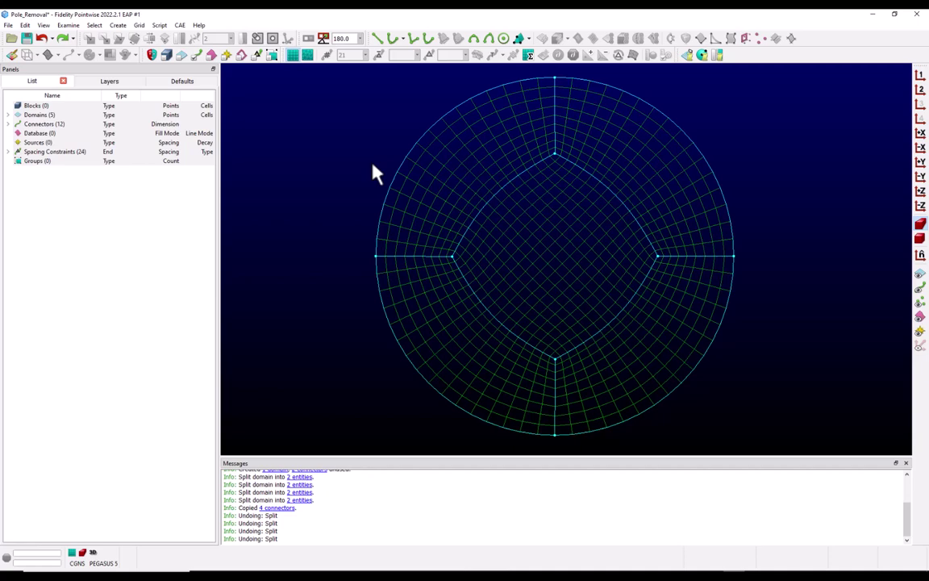
{"action": "key", "text": "ctrl+v"}
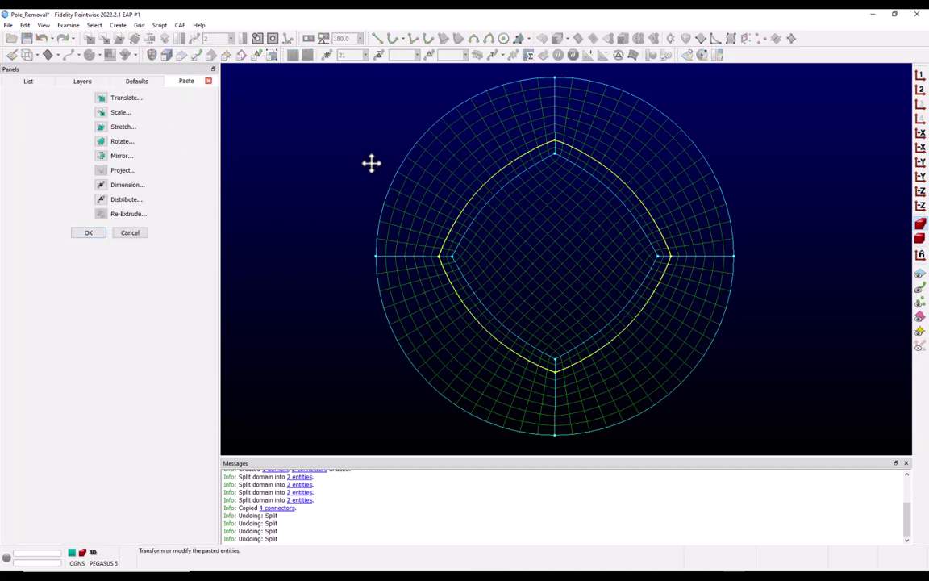
{"action": "left_click", "coordinate": [94, 241]}
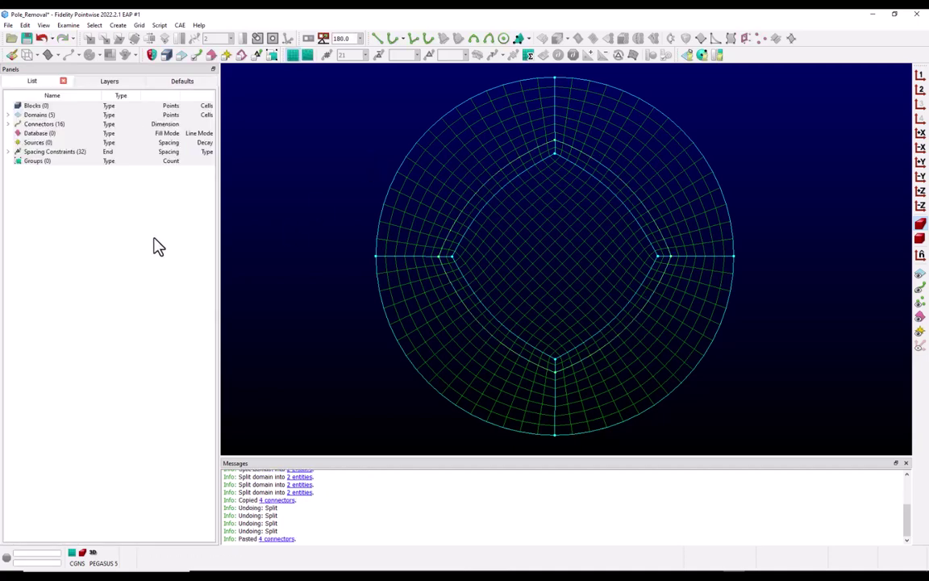
Assemble a structured domain from the four pasted connectors and delete the original, smaller central domain.
{"action": "left_click", "coordinate": [475, 200]}
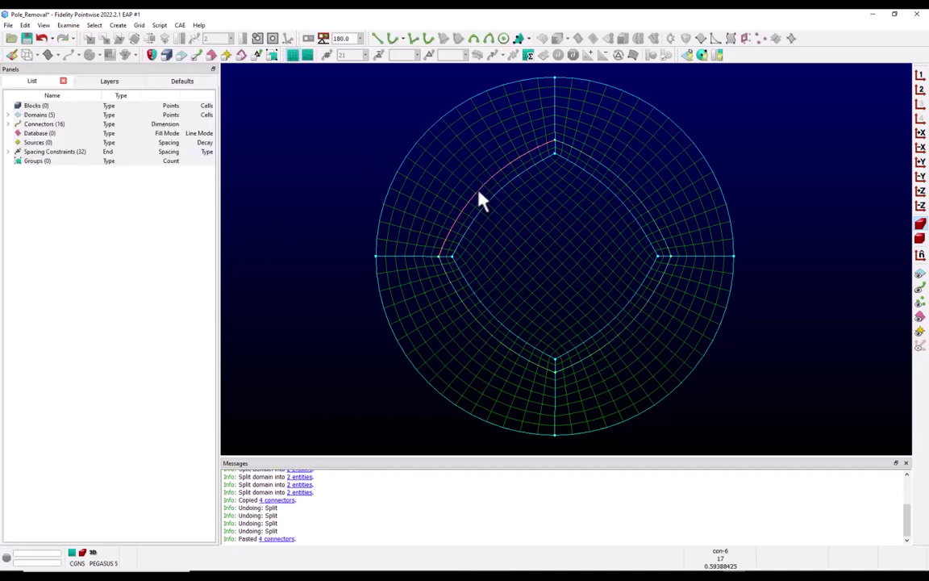
{"action": "left_click", "coordinate": [487, 323]}
{"action": "left_click", "coordinate": [619, 346]}
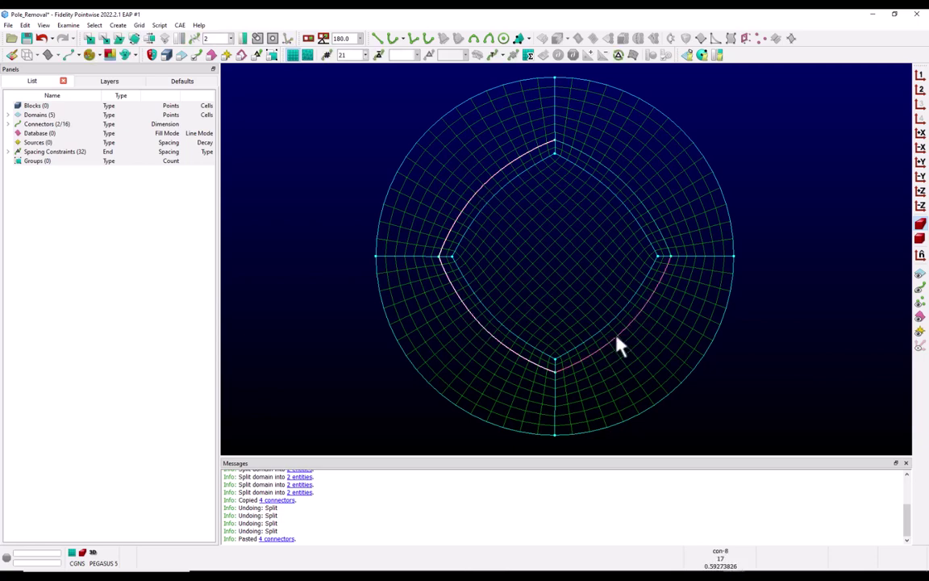
{"action": "left_click", "coordinate": [649, 220]}
{"action": "left_click", "coordinate": [554, 38]}
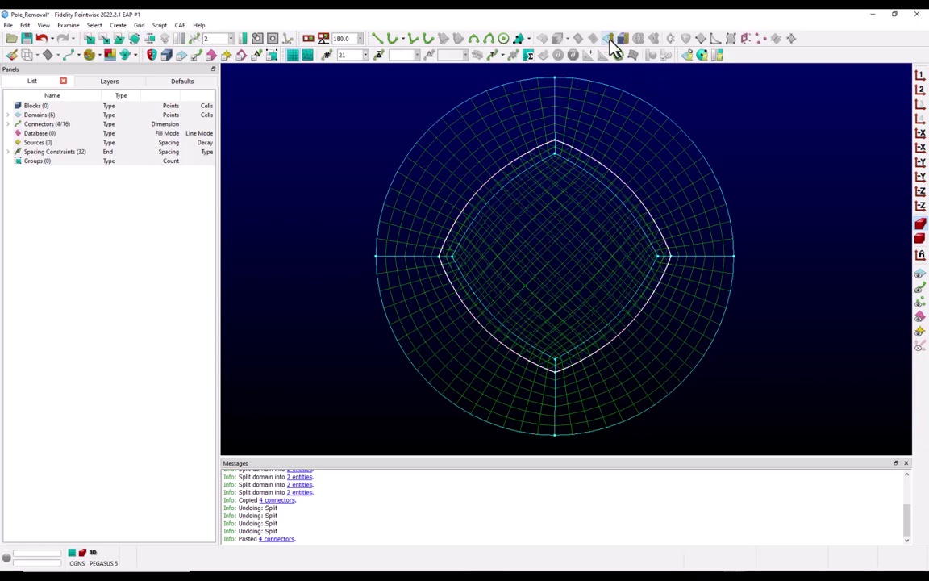
{"action": "left_click", "coordinate": [518, 290]}
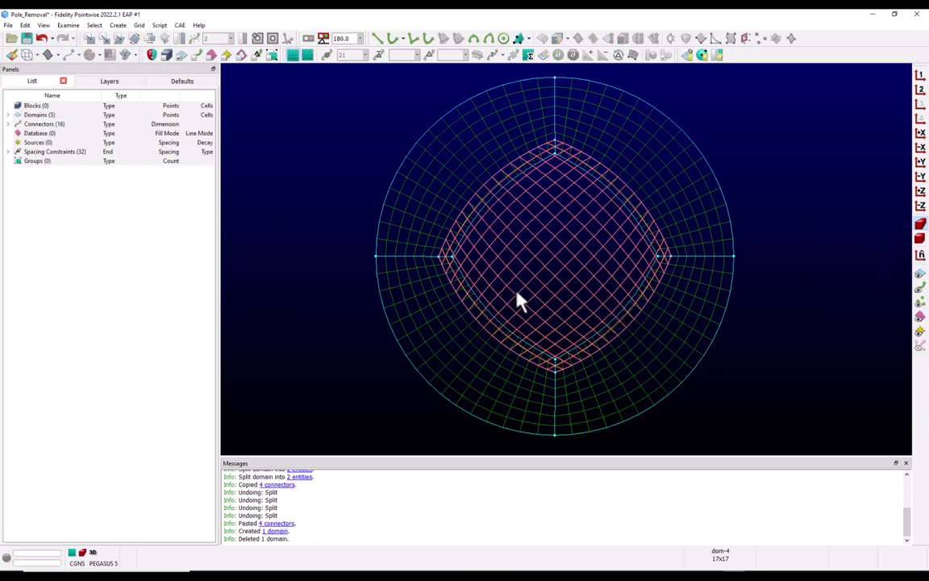
{"action": "key", "text": "Delete"}
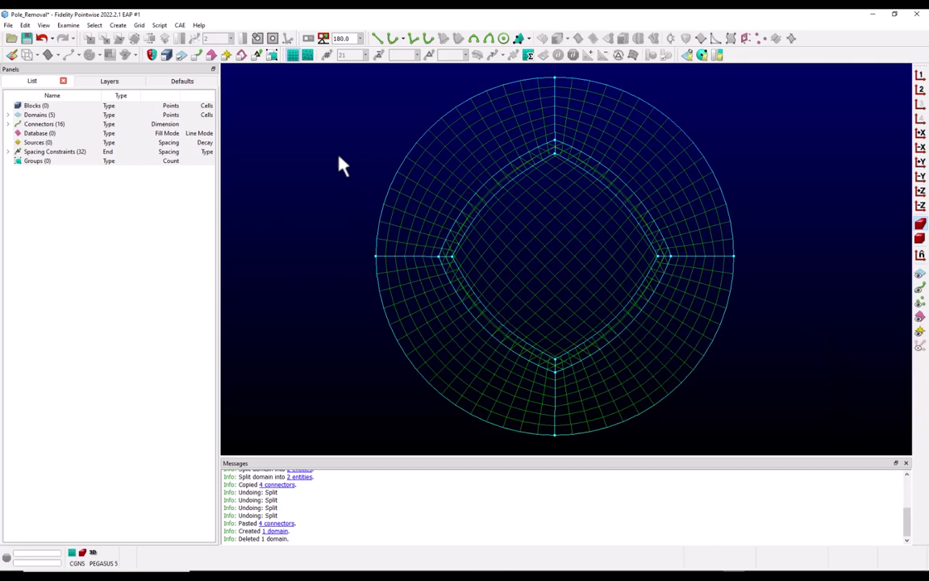
Open all five domains in the elliptic solver and apply Steger-Sorenson boundary control functions to all their edges.
{"action": "left_click_drag", "start_coordinate": [339, 158], "coordinate": [782, 369]}
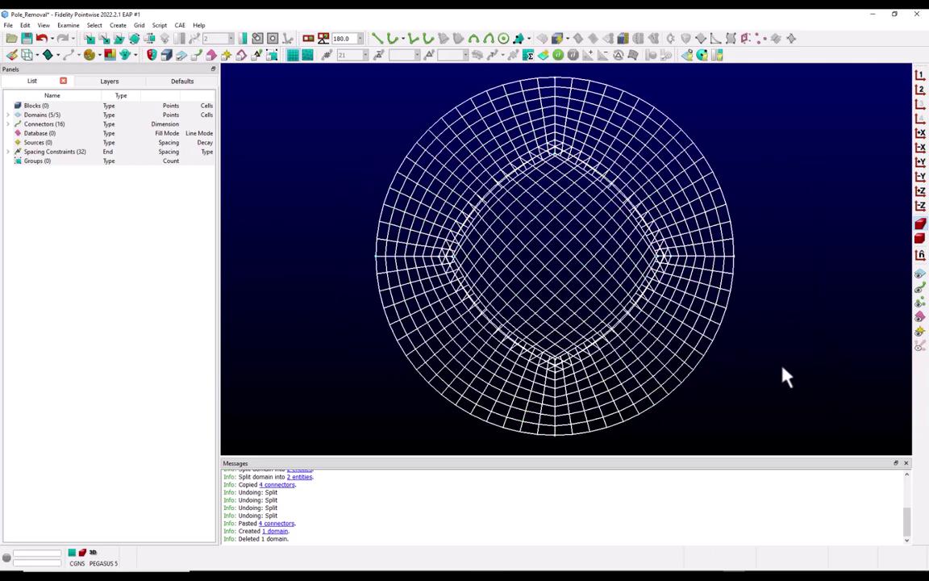
{"action": "key", "text": "ctrl+e"}
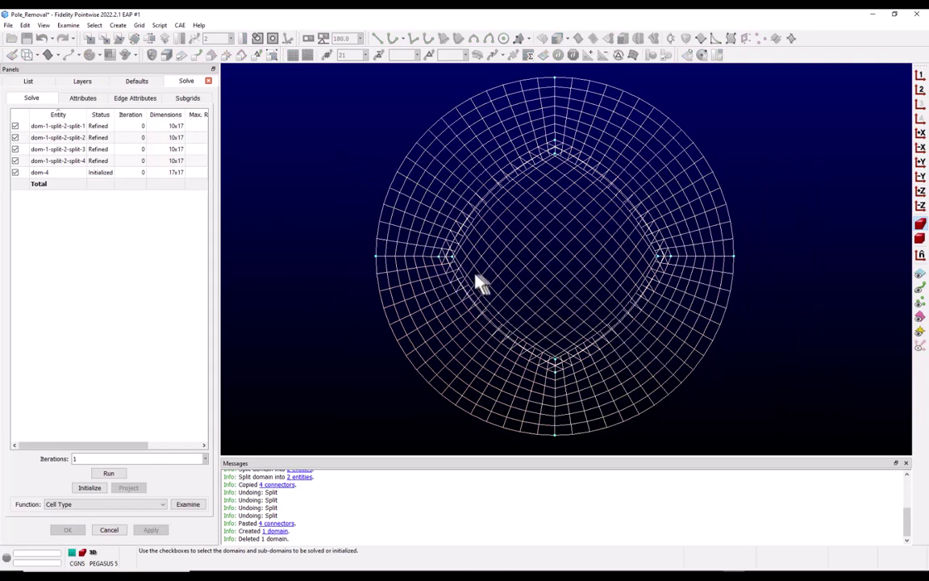
{"action": "left_click", "coordinate": [135, 98]}
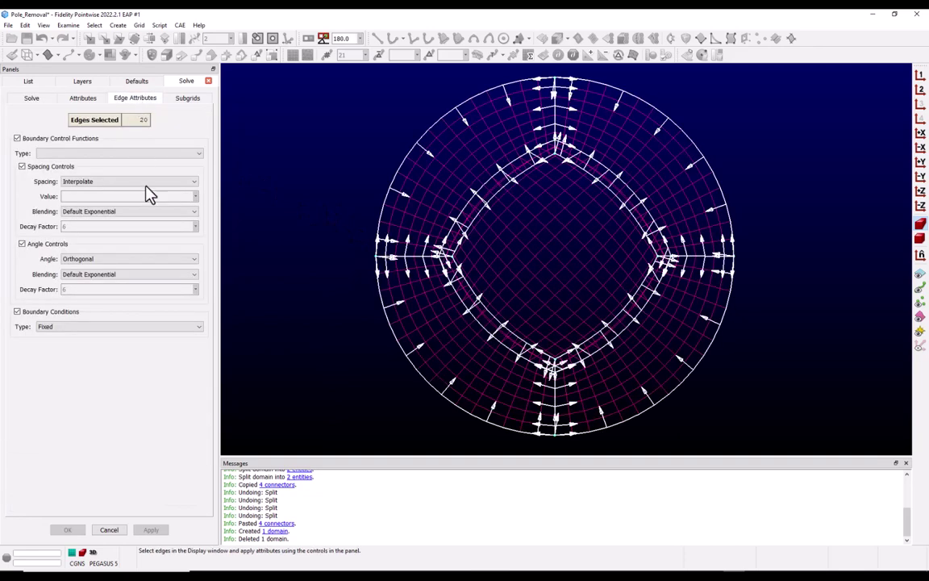
{"action": "left_click", "coordinate": [89, 153]}
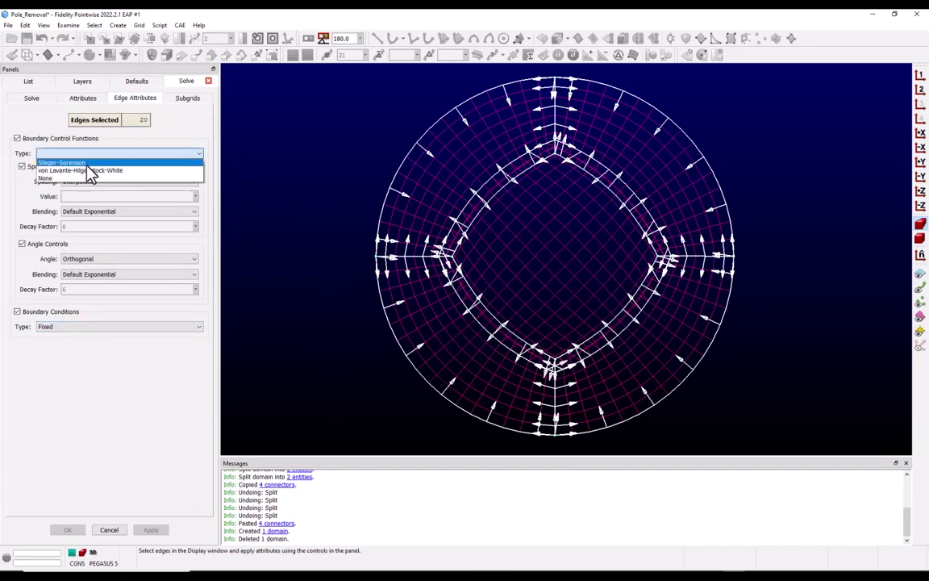
{"action": "left_click", "coordinate": [87, 164]}
{"action": "left_click", "coordinate": [151, 530]}
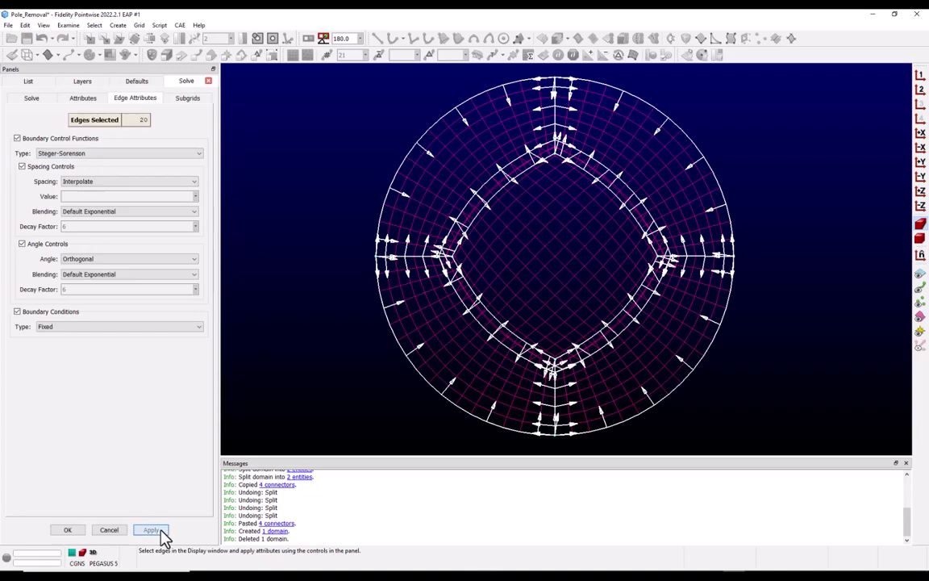
Run 11 single solver iterations on all five domains, accept the smoothed grid, and clear the selection.
{"action": "left_click", "coordinate": [32, 98]}
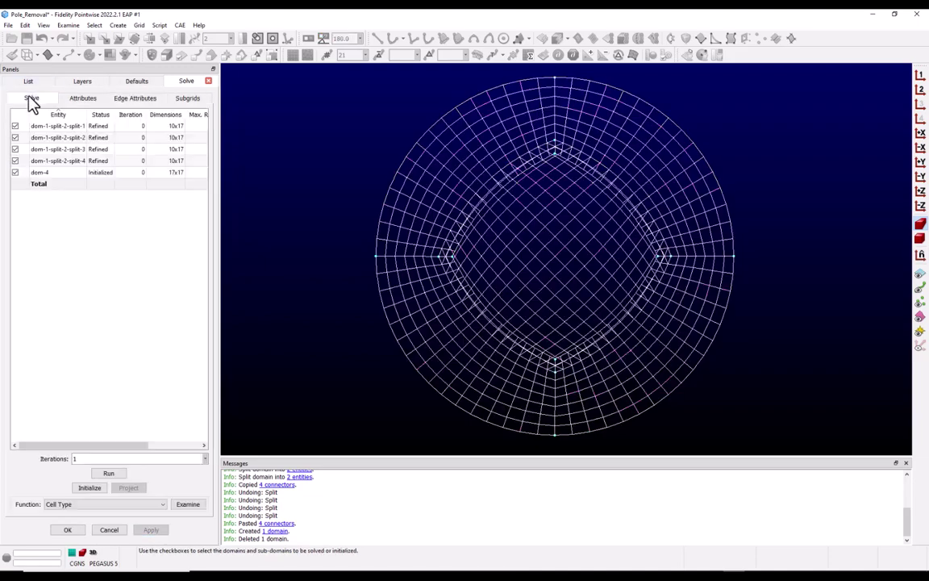
{"action": "left_click", "coordinate": [111, 474]}
{"action": "left_click", "coordinate": [112, 474]}
{"action": "left_click", "coordinate": [111, 474]}
{"action": "left_click", "coordinate": [111, 474]}
{"action": "left_click", "coordinate": [111, 474]}
{"action": "left_click", "coordinate": [111, 474]}
{"action": "left_click", "coordinate": [111, 474]}
{"action": "left_click", "coordinate": [111, 474]}
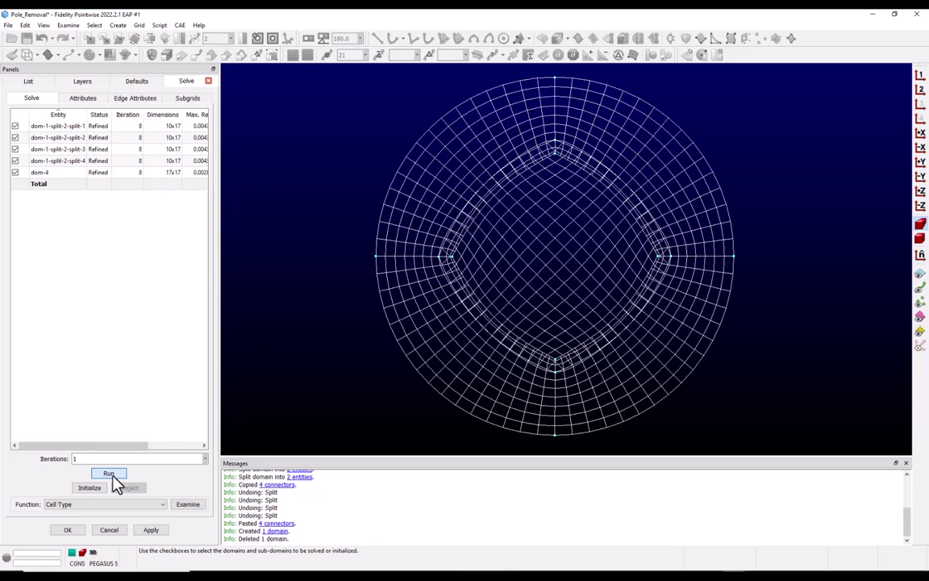
{"action": "left_click", "coordinate": [111, 475]}
{"action": "left_click", "coordinate": [112, 474]}
{"action": "left_click", "coordinate": [111, 474]}
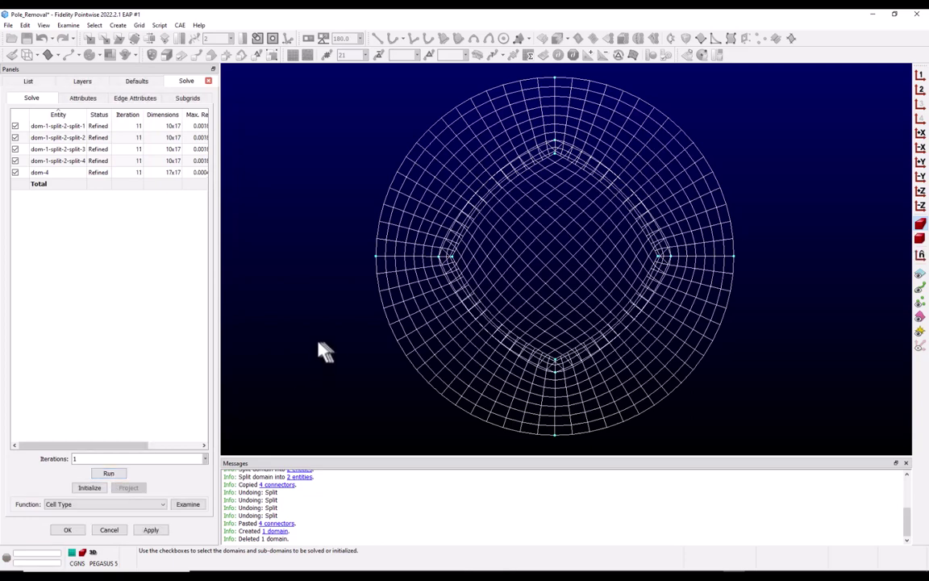
{"action": "left_click", "coordinate": [67, 530]}
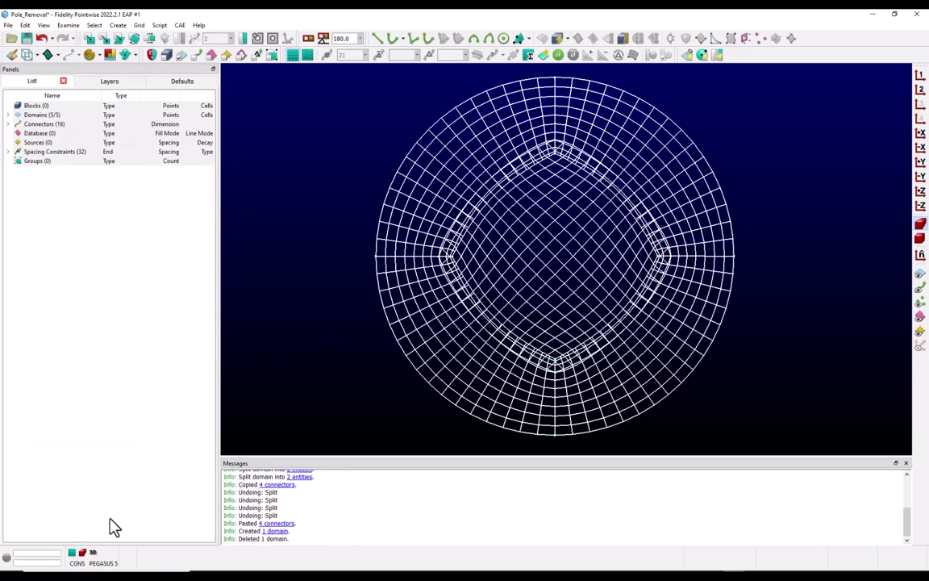
{"action": "left_click", "coordinate": [304, 330]}
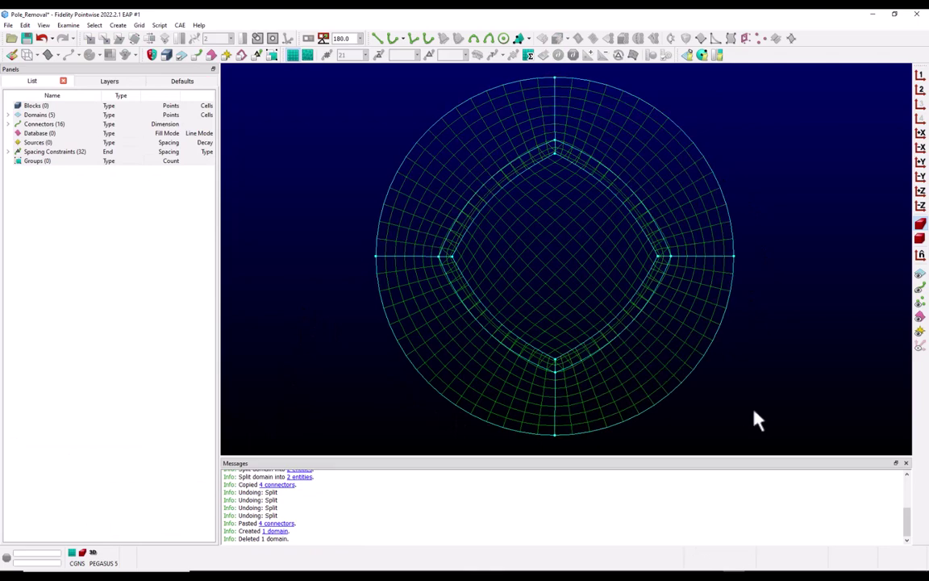